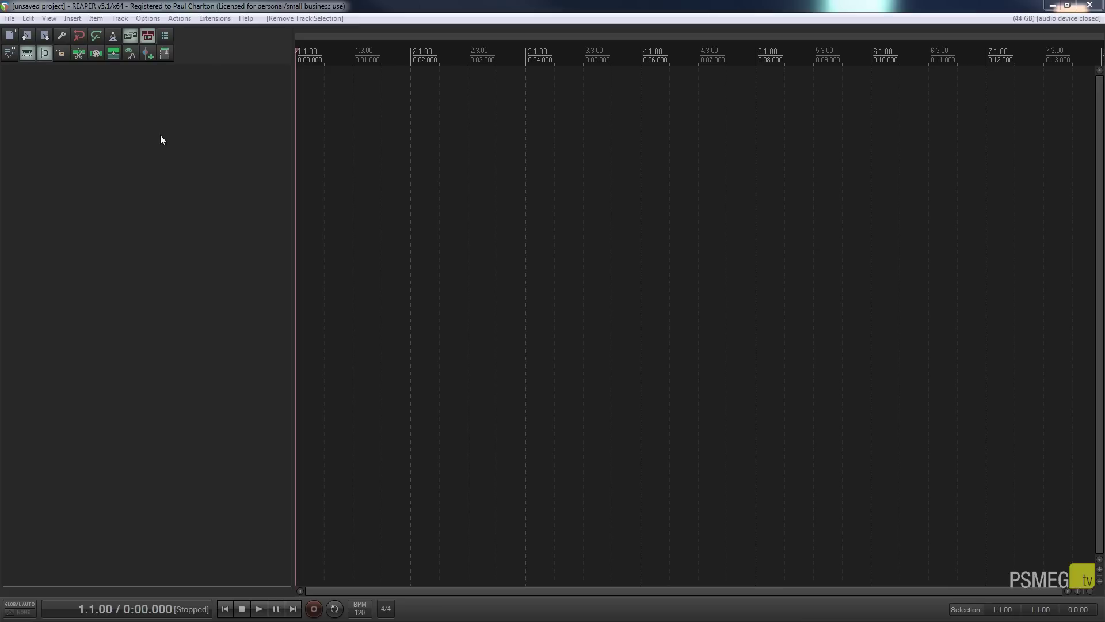
Insert Toontrack EZdrummer (32 out) as a virtual instrument on a new track.
{"action": "right_click", "coordinate": [70, 91]}
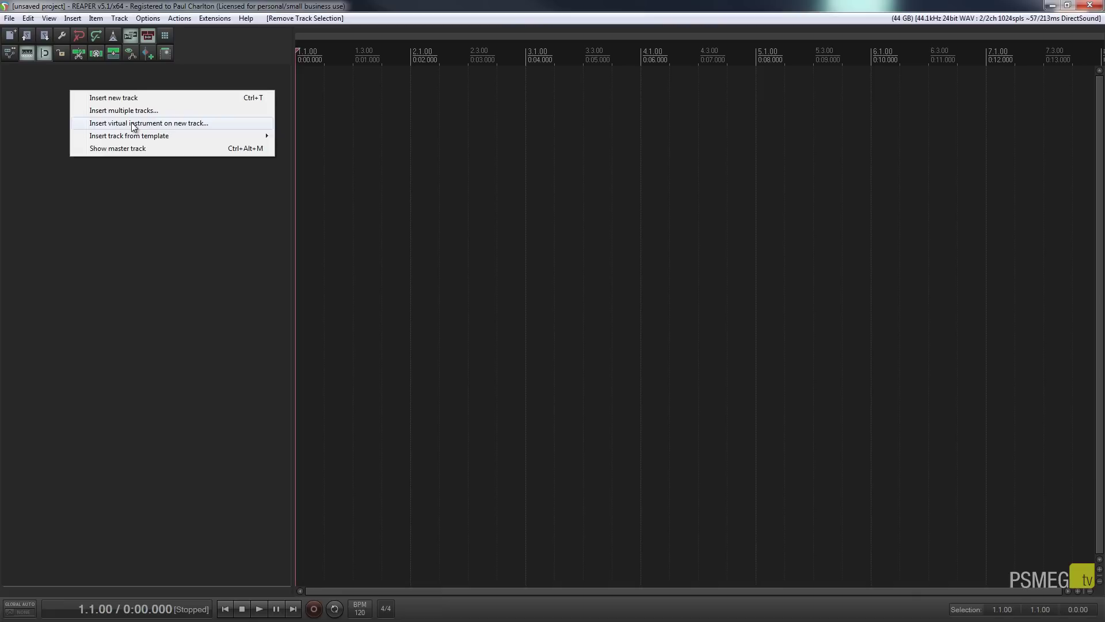
{"action": "left_click", "coordinate": [175, 123]}
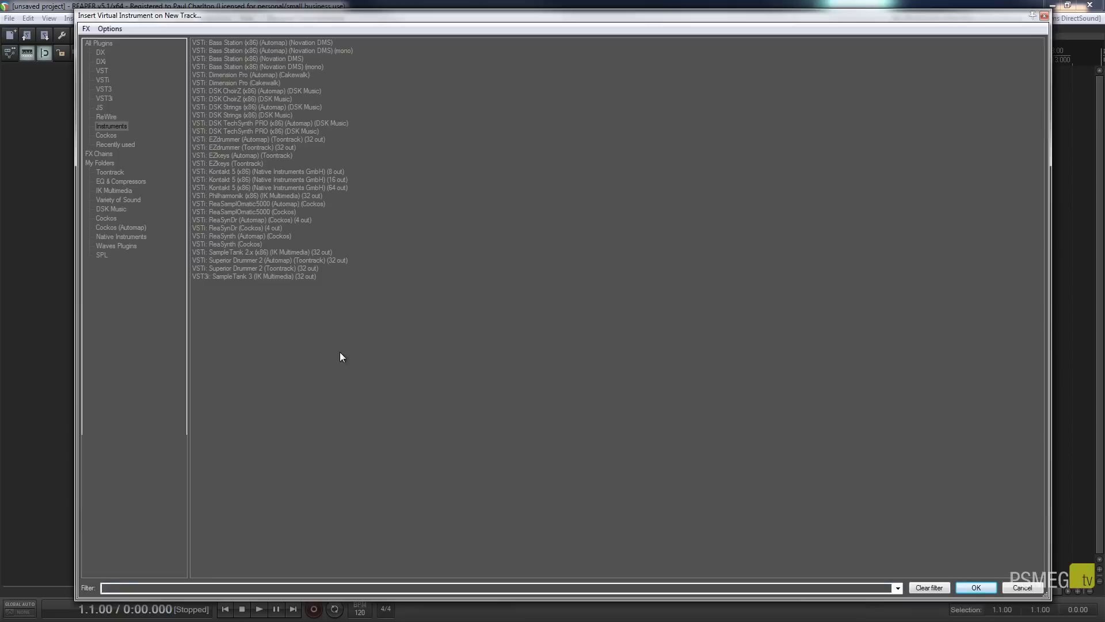
{"action": "left_click", "coordinate": [122, 173]}
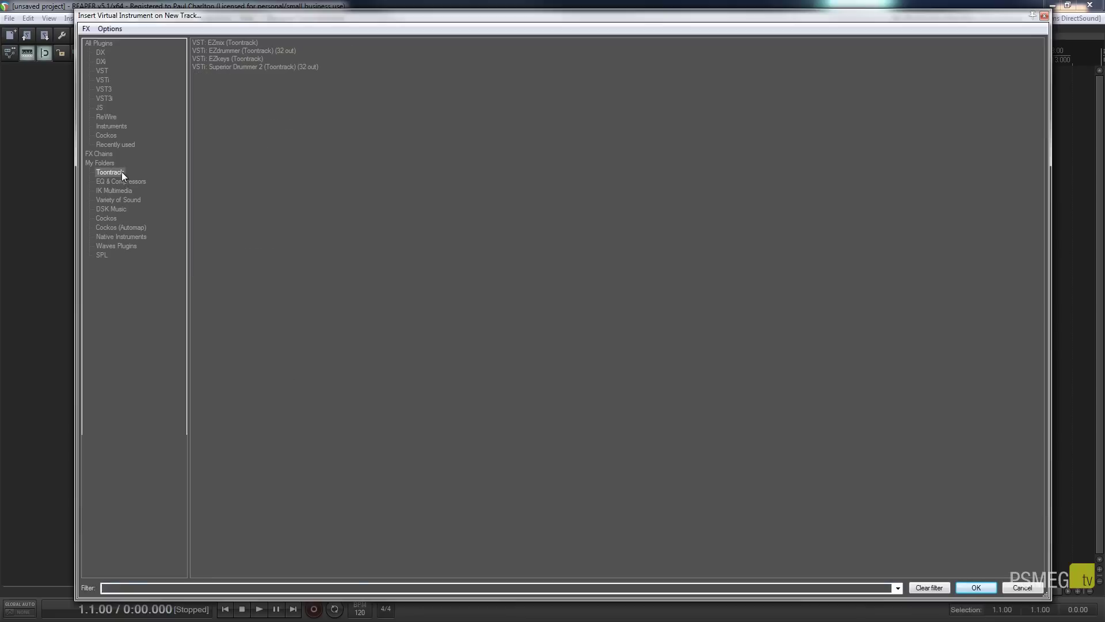
{"action": "left_click", "coordinate": [207, 50]}
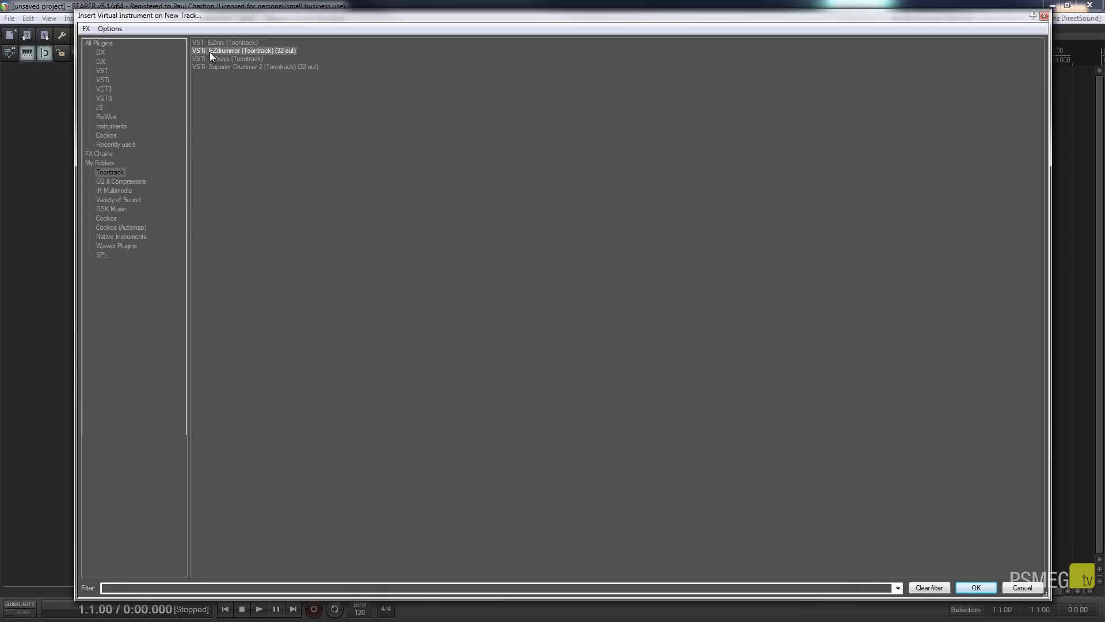
{"action": "left_click", "coordinate": [978, 587]}
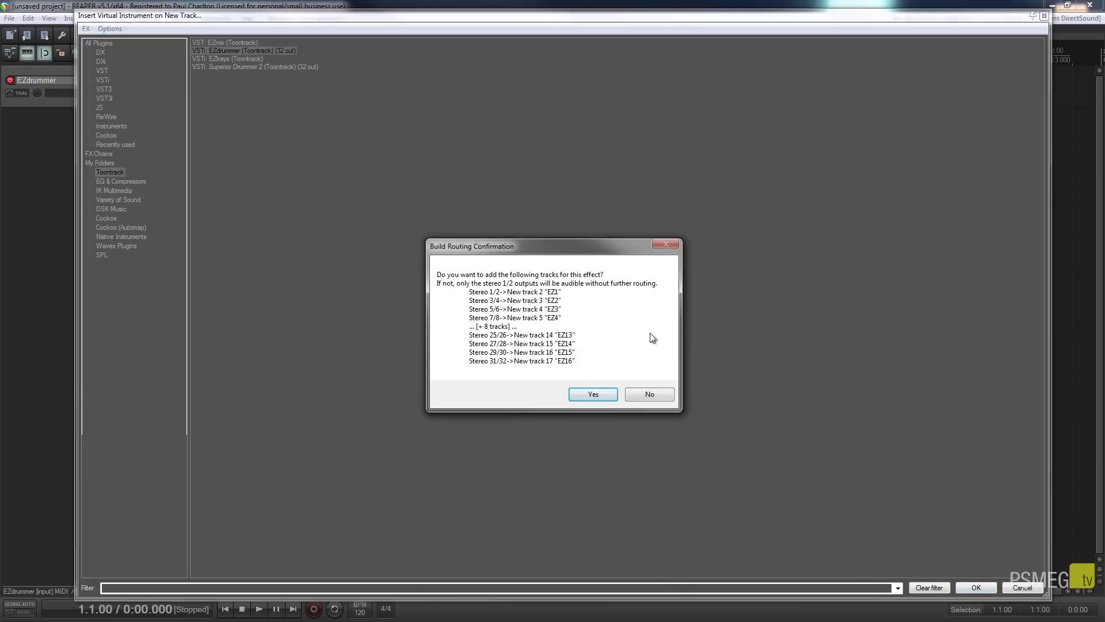
Accept the routing prompt so each EZdrummer output gets its own track, EZ1–EZ16.
{"action": "left_click_drag", "start_coordinate": [596, 251], "coordinate": [490, 175]}
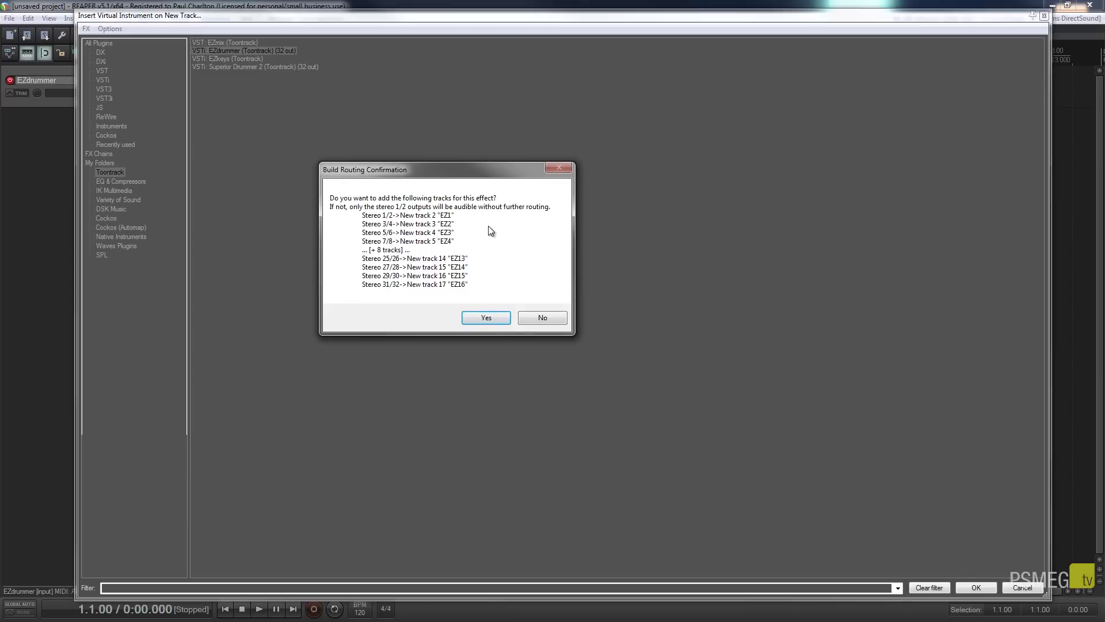
{"action": "left_click", "coordinate": [491, 319]}
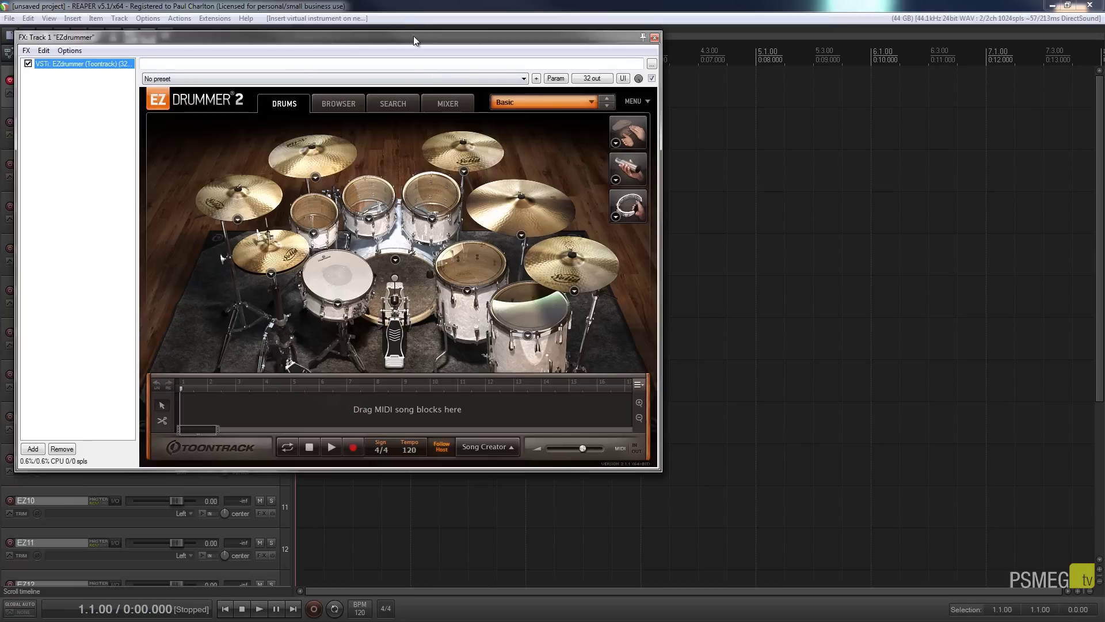
Shift the EZdrummer window to the right to reveal the EZ1–EZ16 output tracks.
{"action": "left_click_drag", "start_coordinate": [413, 36], "coordinate": [716, 56]}
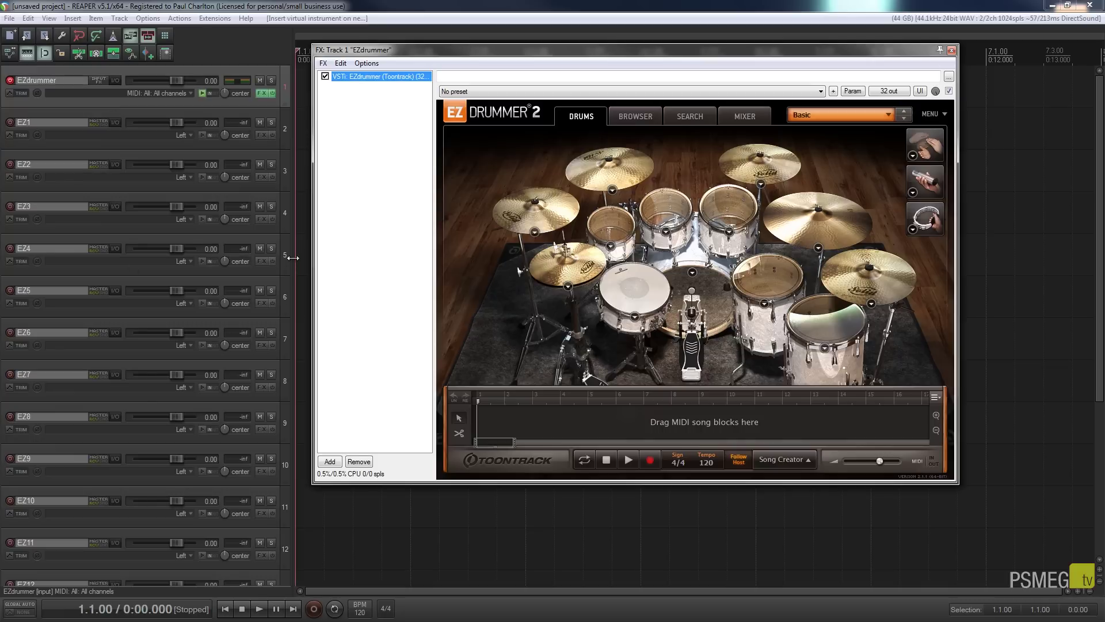
{"action": "scroll", "coordinate": [81, 530], "scroll_direction": "down", "scroll_amount": 5}
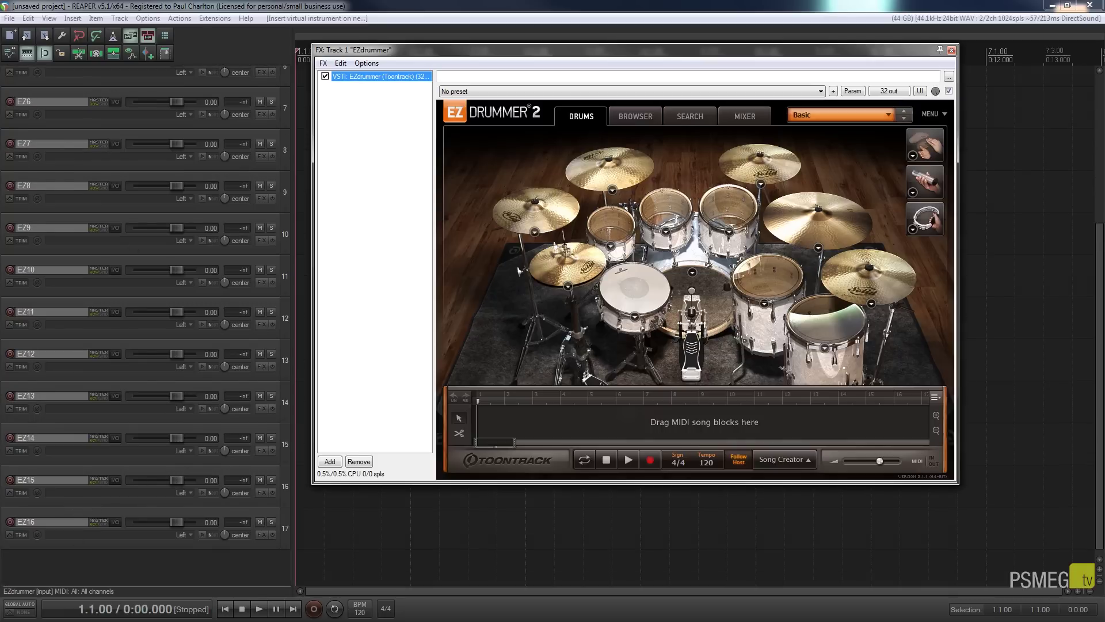
{"action": "scroll", "coordinate": [94, 490], "scroll_direction": "up", "scroll_amount": 5}
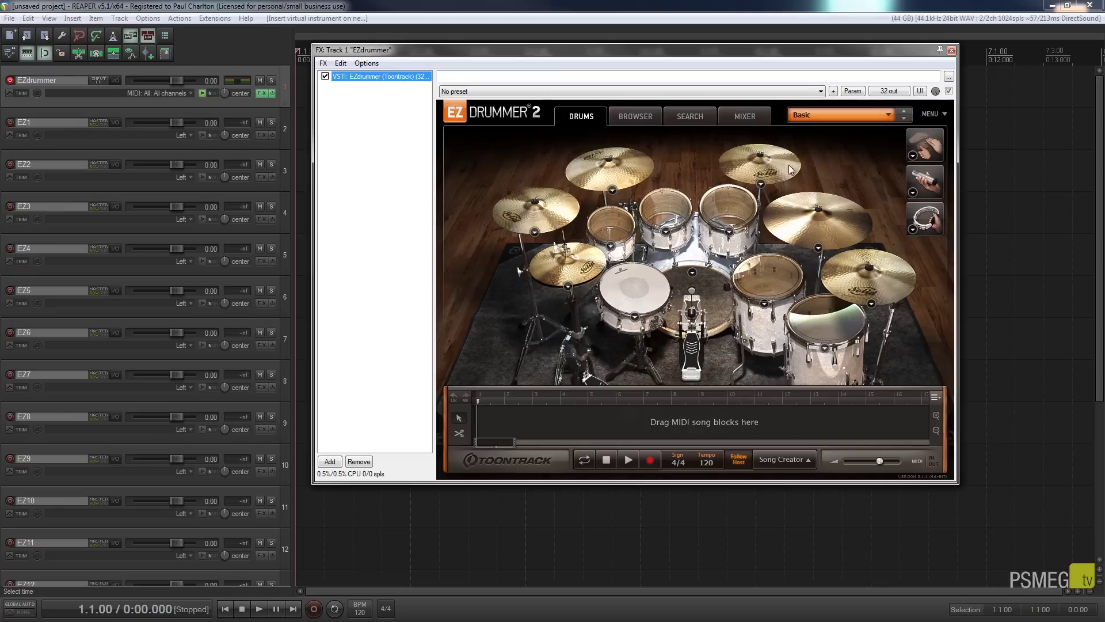
In EZdrummer's mixer, set the Kick output to Multichannel so each channel gets its own output.
{"action": "left_click", "coordinate": [746, 118]}
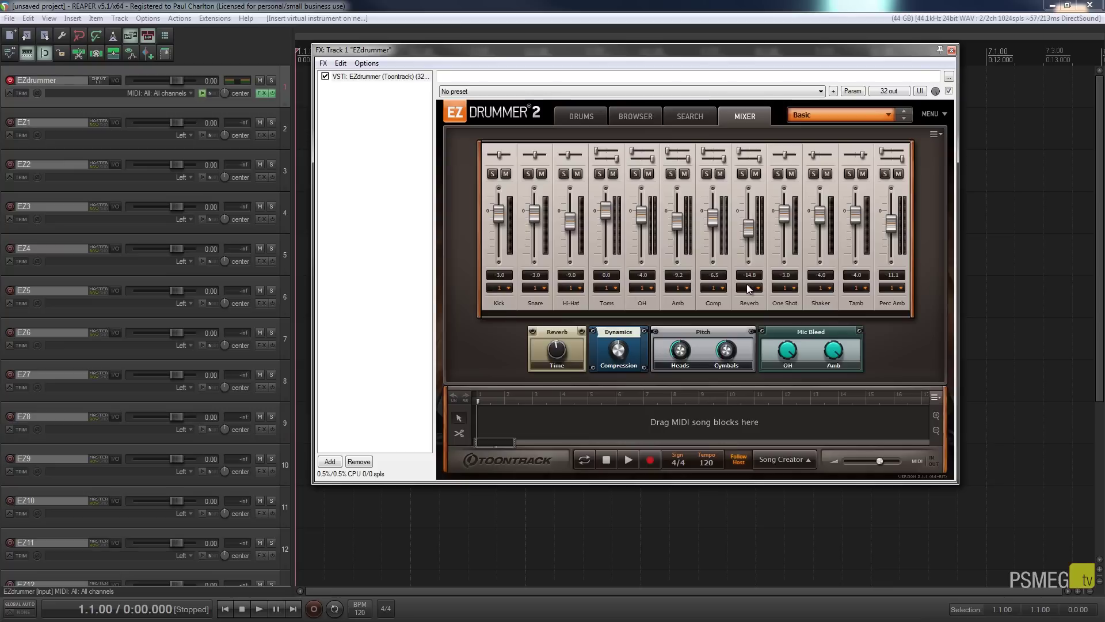
{"action": "left_click", "coordinate": [509, 289]}
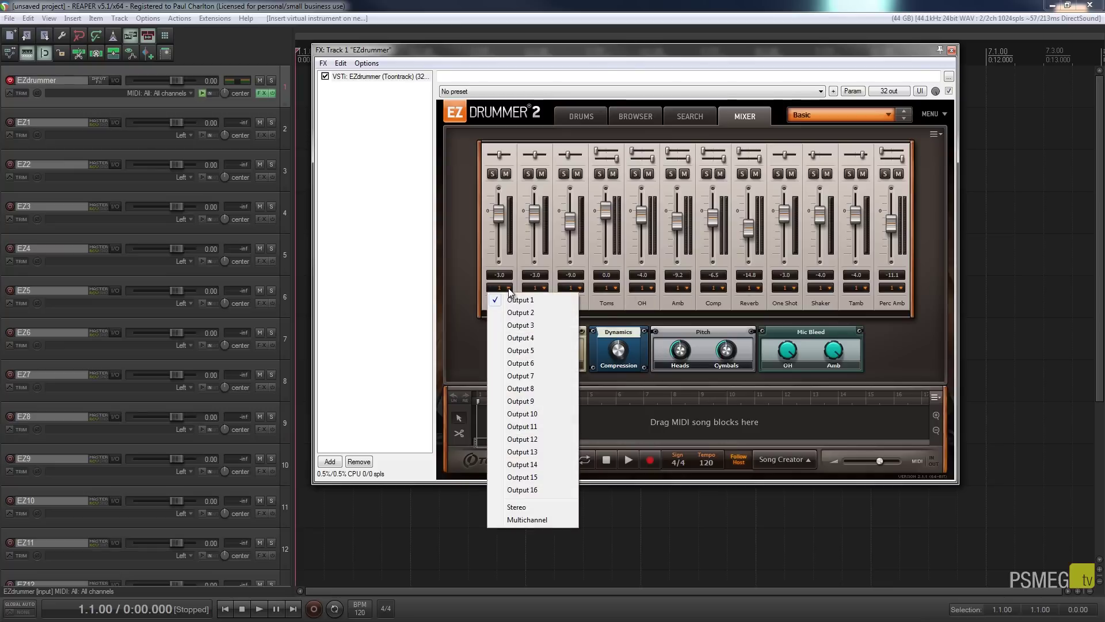
{"action": "left_click", "coordinate": [518, 519]}
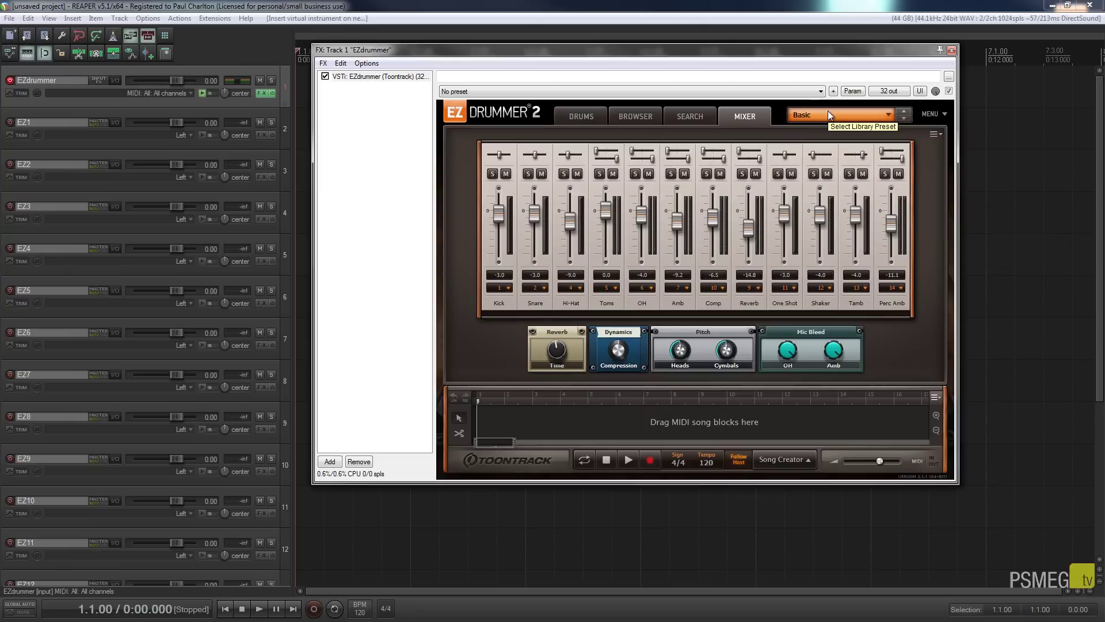
Load EZdrummer's Metal Machine > Big Room preset and return to the drum kit view.
{"action": "left_click", "coordinate": [889, 116]}
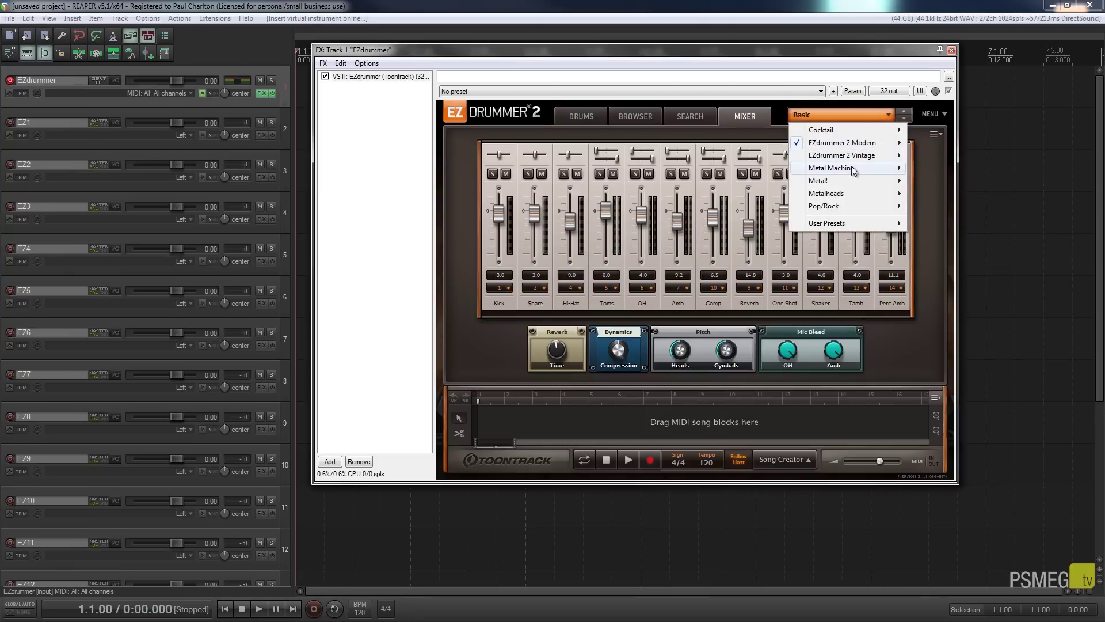
{"action": "mouse_move", "coordinate": [812, 168]}
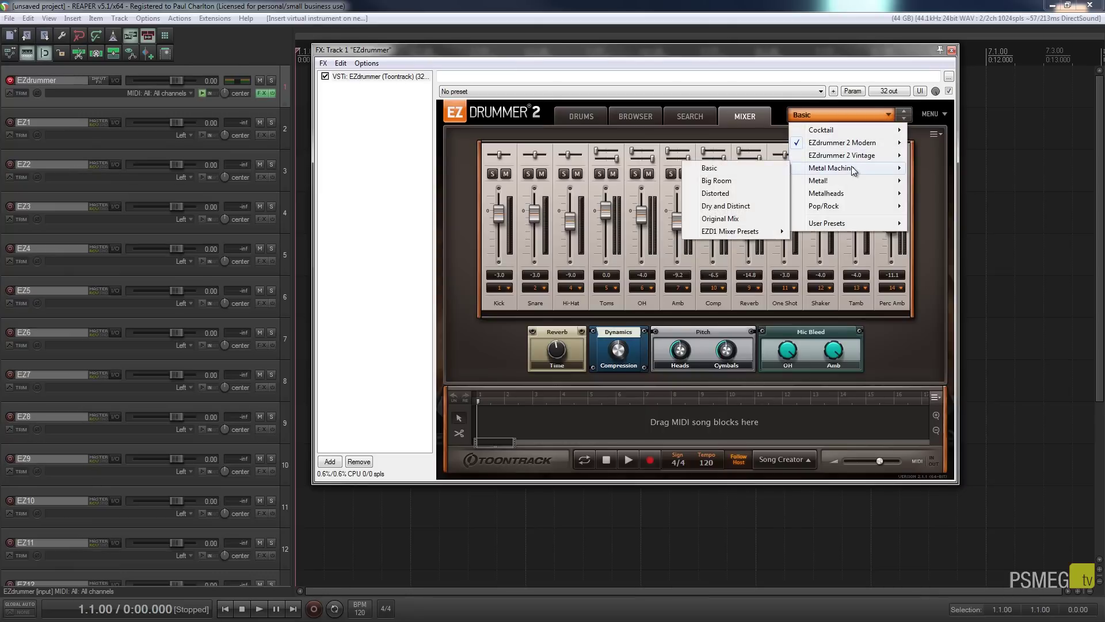
{"action": "left_click", "coordinate": [717, 181]}
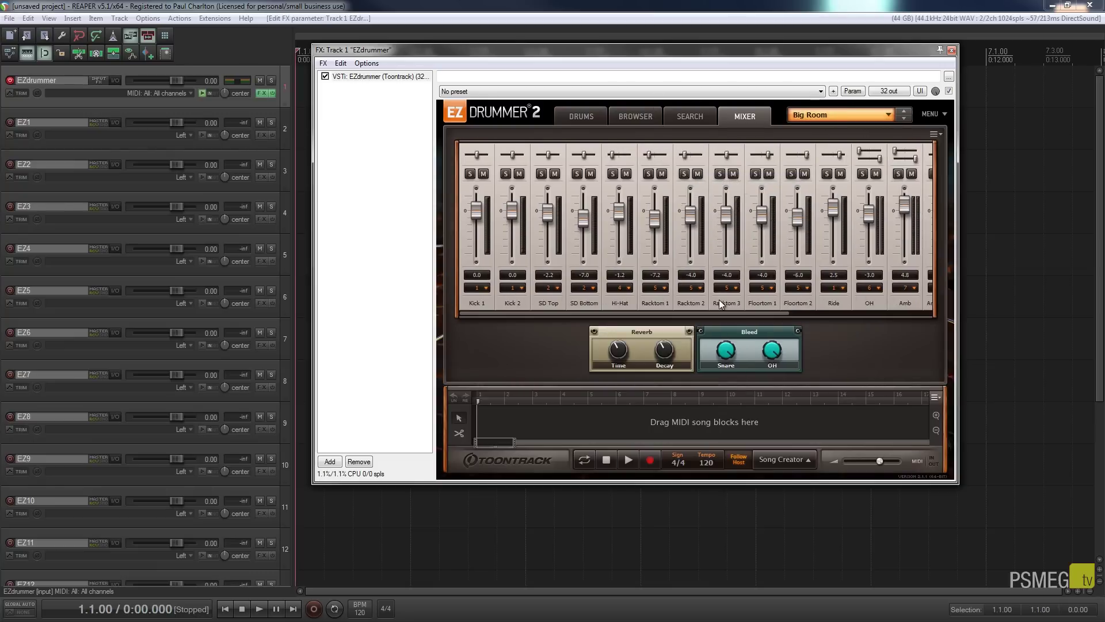
{"action": "left_click_drag", "start_coordinate": [711, 310], "coordinate": [671, 311]}
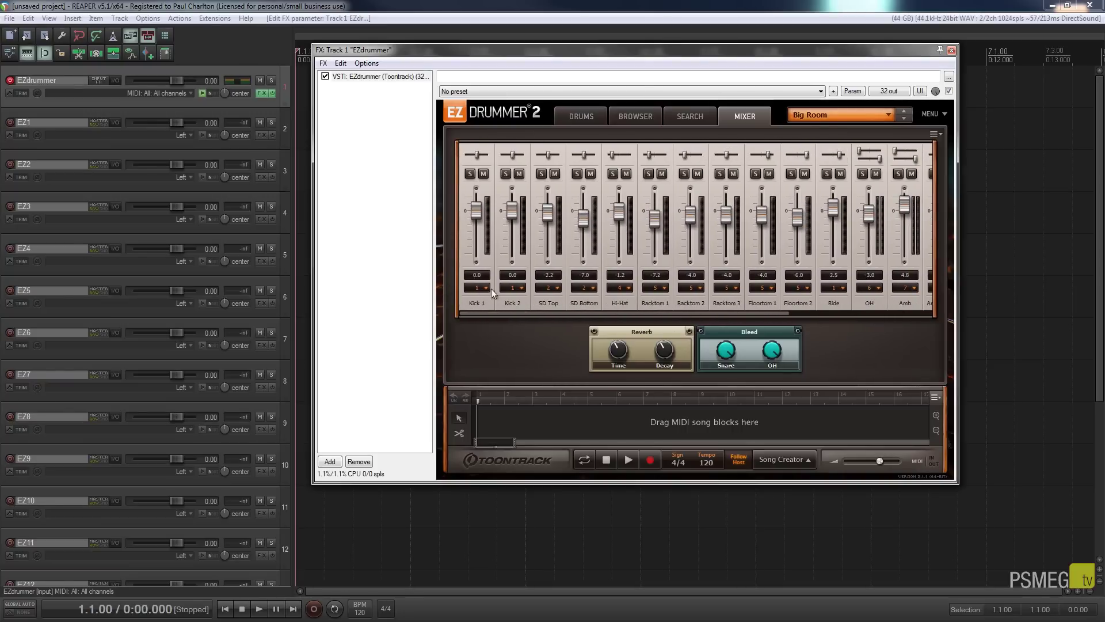
{"action": "left_click", "coordinate": [575, 117]}
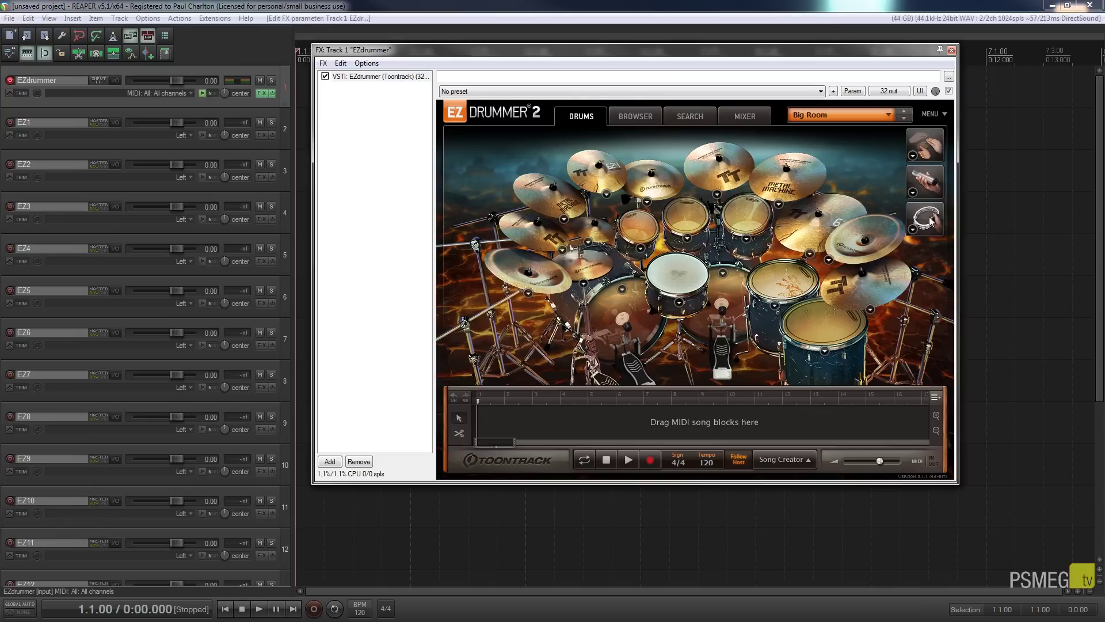
Check the Kick 2 channel's output routing without changing it, then close the EZdrummer window.
{"action": "left_click", "coordinate": [746, 117]}
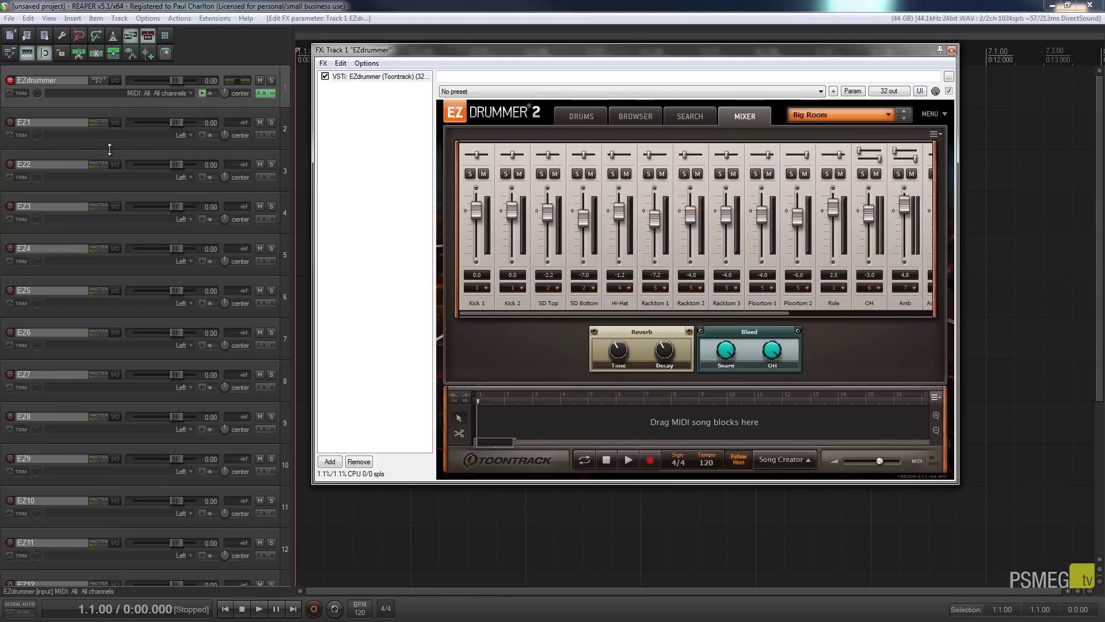
{"action": "left_click", "coordinate": [524, 287]}
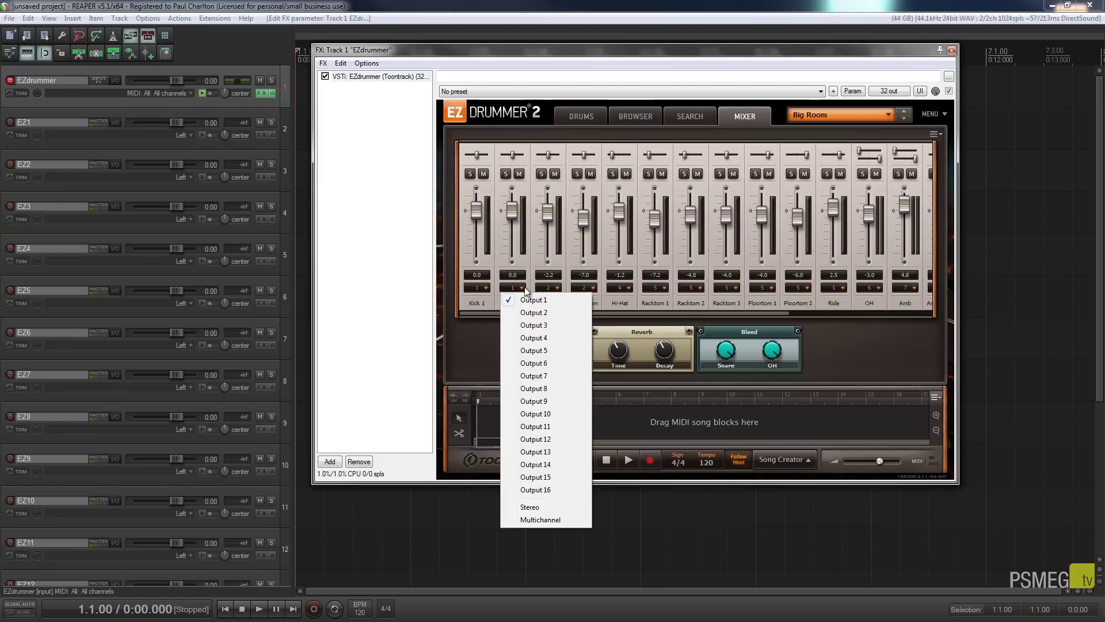
{"action": "left_click", "coordinate": [482, 312]}
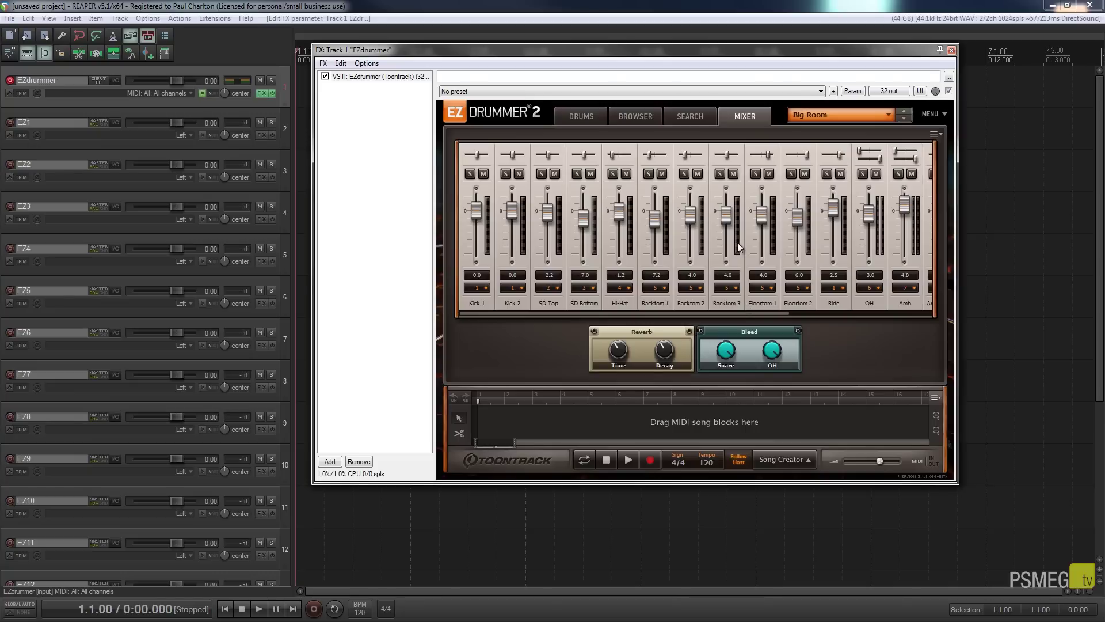
{"action": "left_click", "coordinate": [590, 116]}
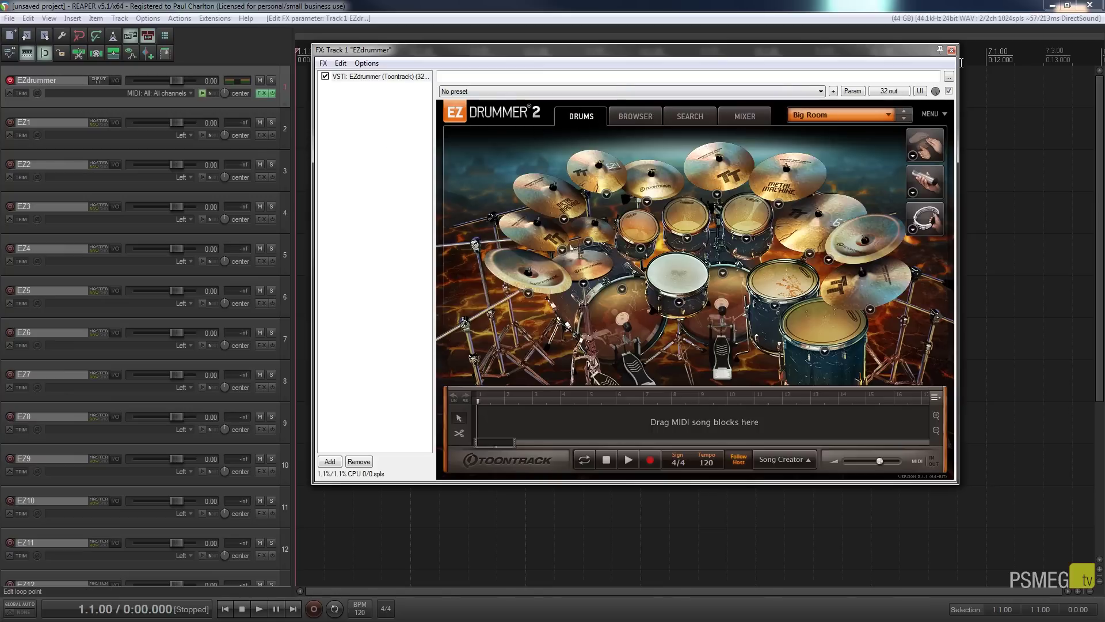
{"action": "left_click", "coordinate": [953, 51]}
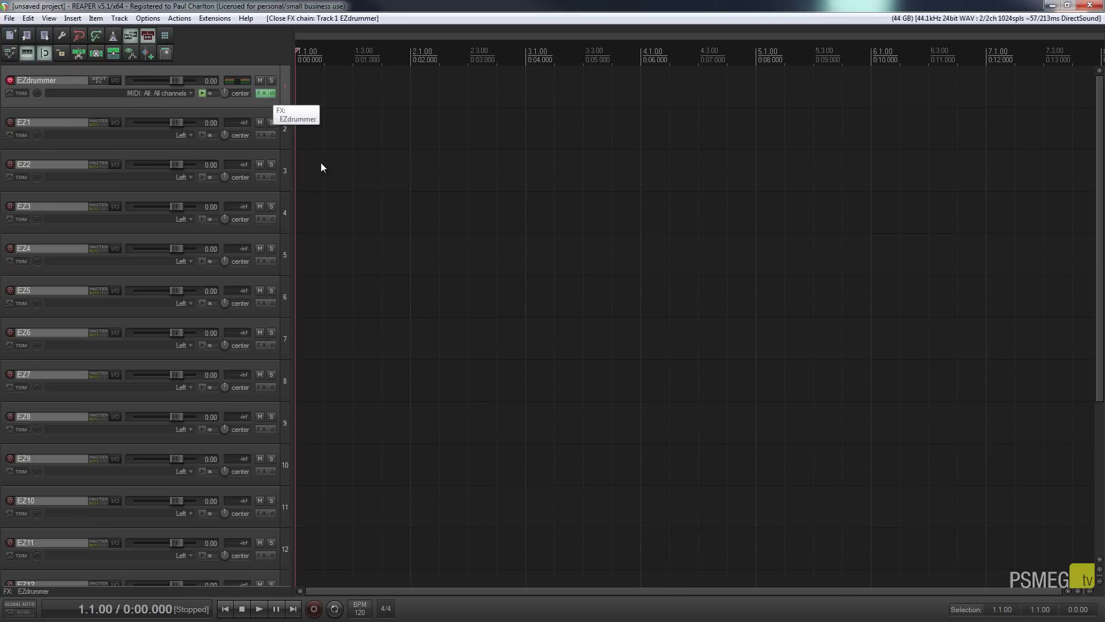
Rename tracks 2 and 3 to Kick and Snare, matching EZdrummer's mixer channels.
{"action": "left_click", "coordinate": [261, 93]}
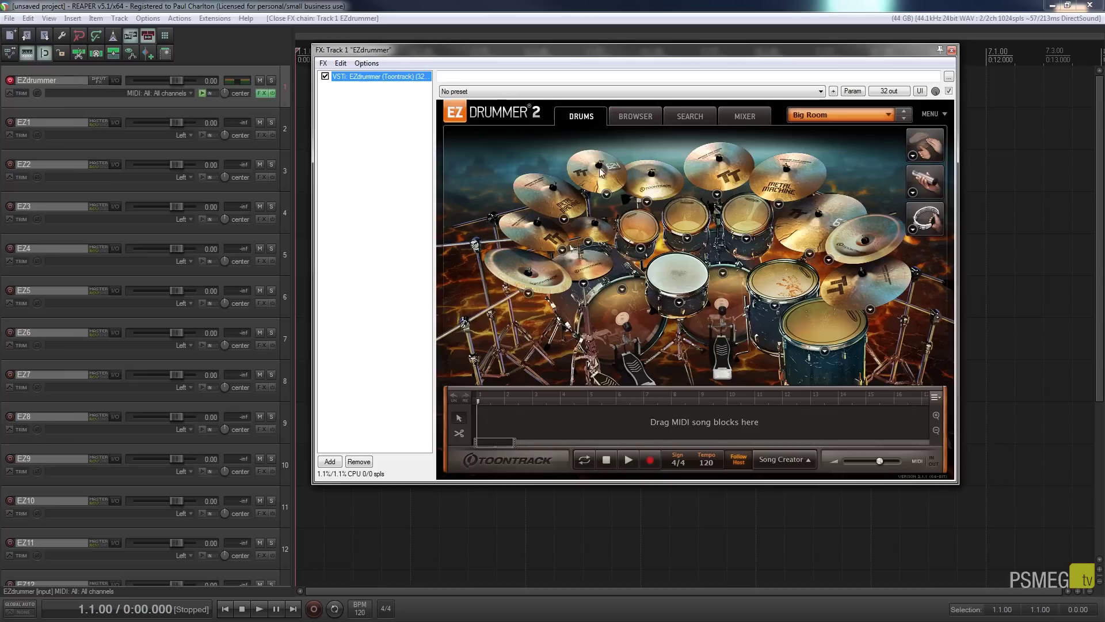
{"action": "left_click", "coordinate": [736, 117]}
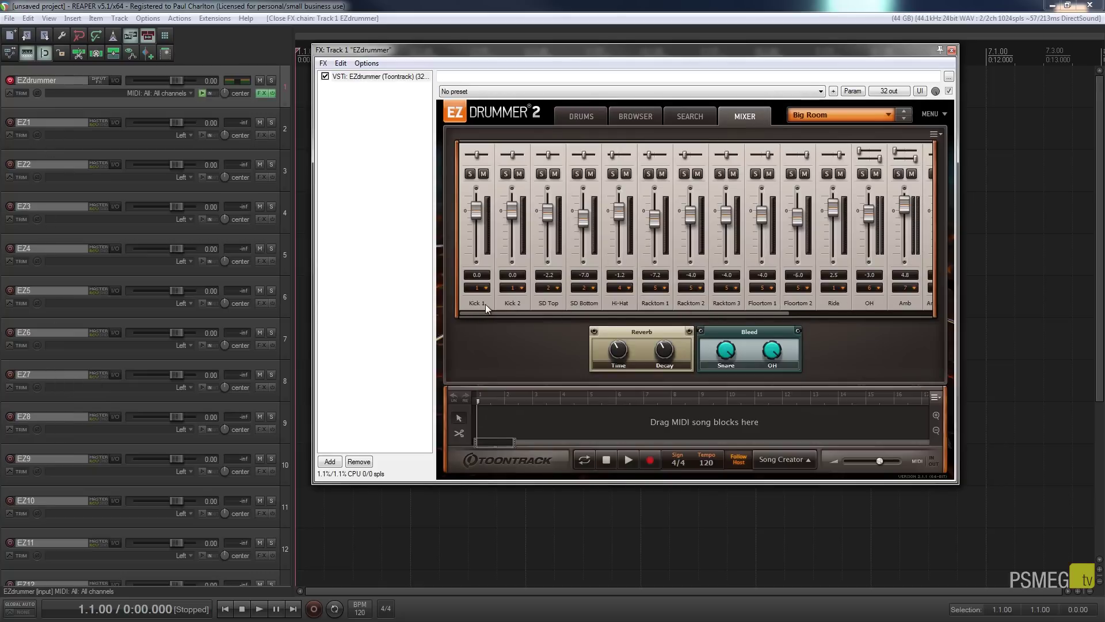
{"action": "double_click", "coordinate": [41, 125]}
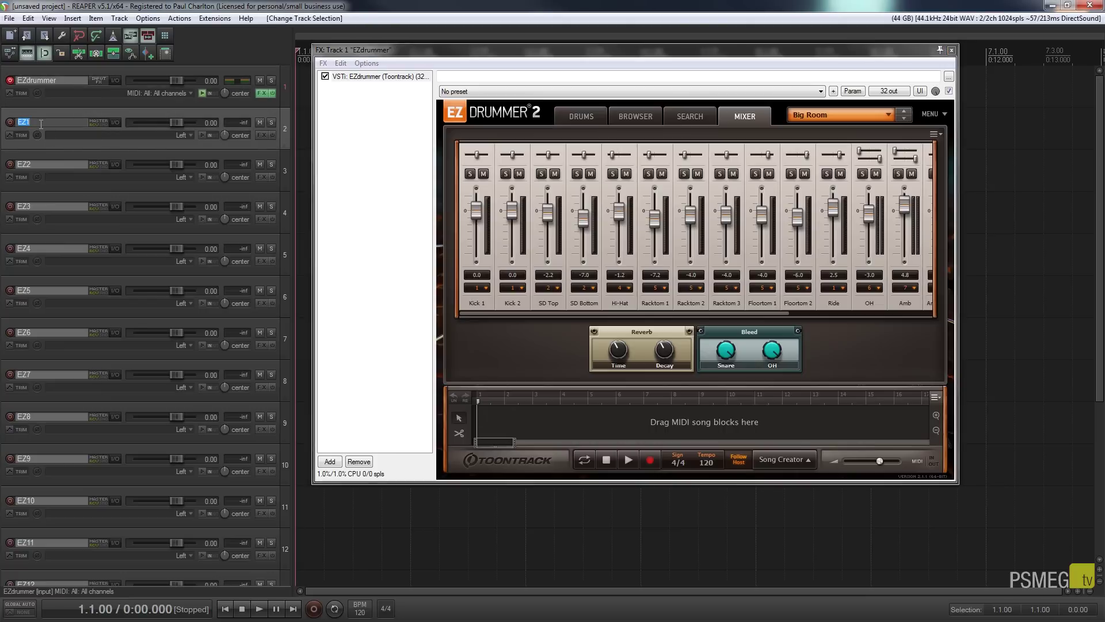
{"action": "type", "text": "Kick"}
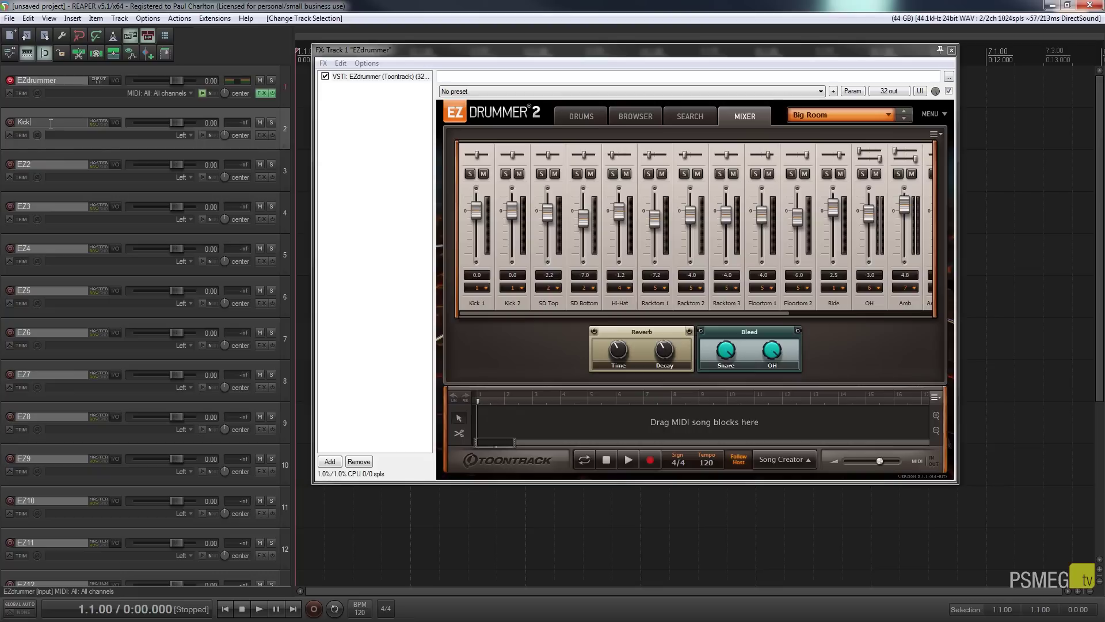
{"action": "key", "text": "Tab"}
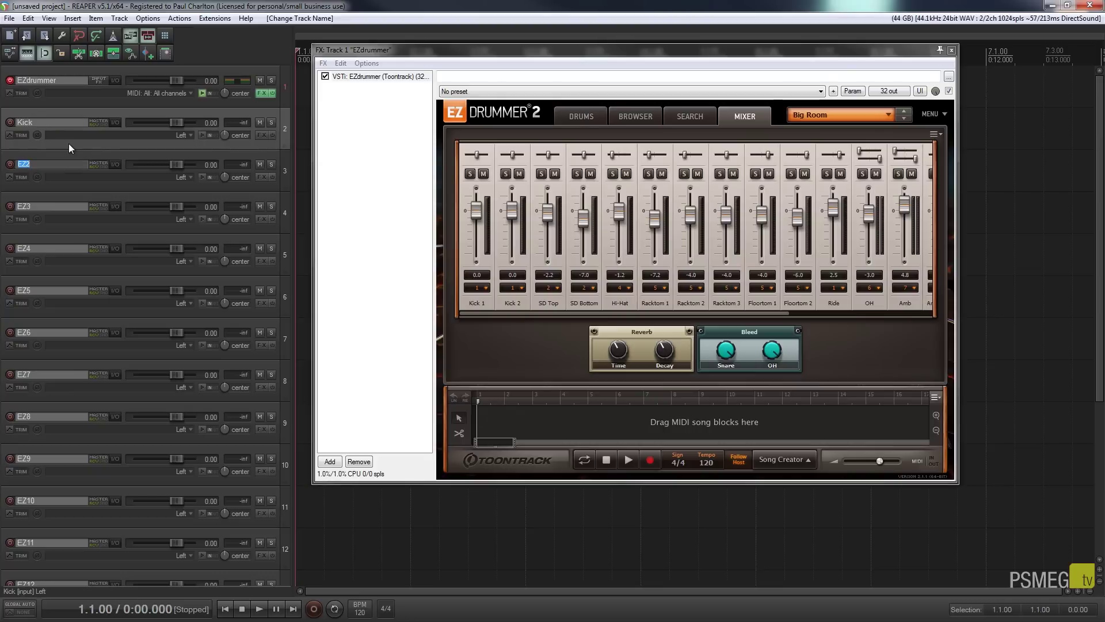
{"action": "type", "text": "Snare"}
{"action": "key", "text": "Tab"}
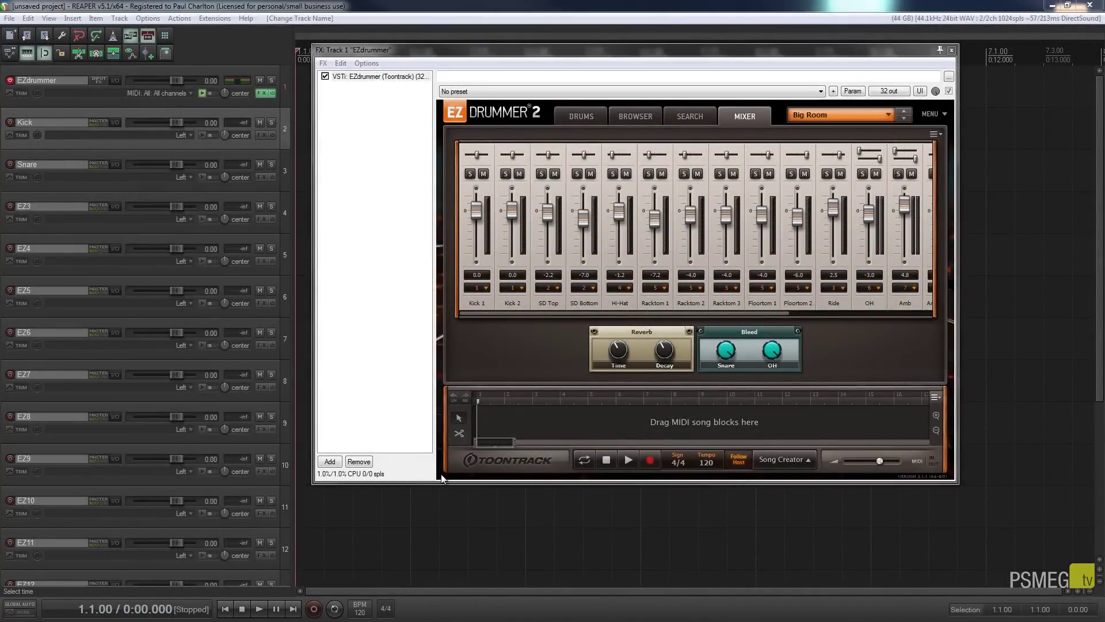
{"action": "left_click", "coordinate": [951, 51]}
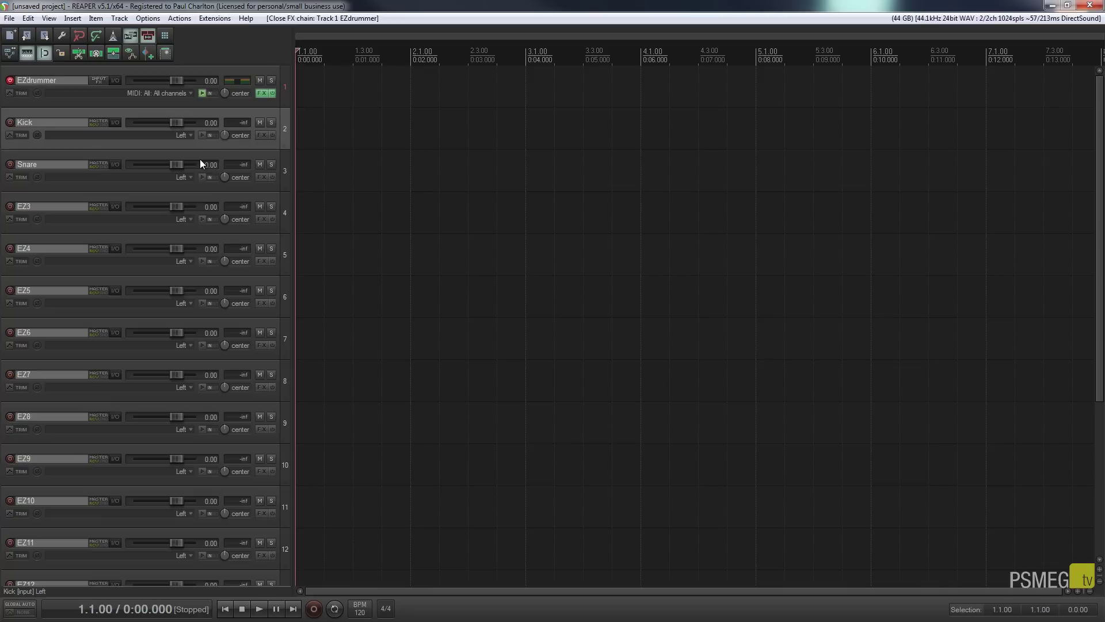
Create a new track named Drum Master and move it to the top of the list.
{"action": "left_click", "coordinate": [229, 99]}
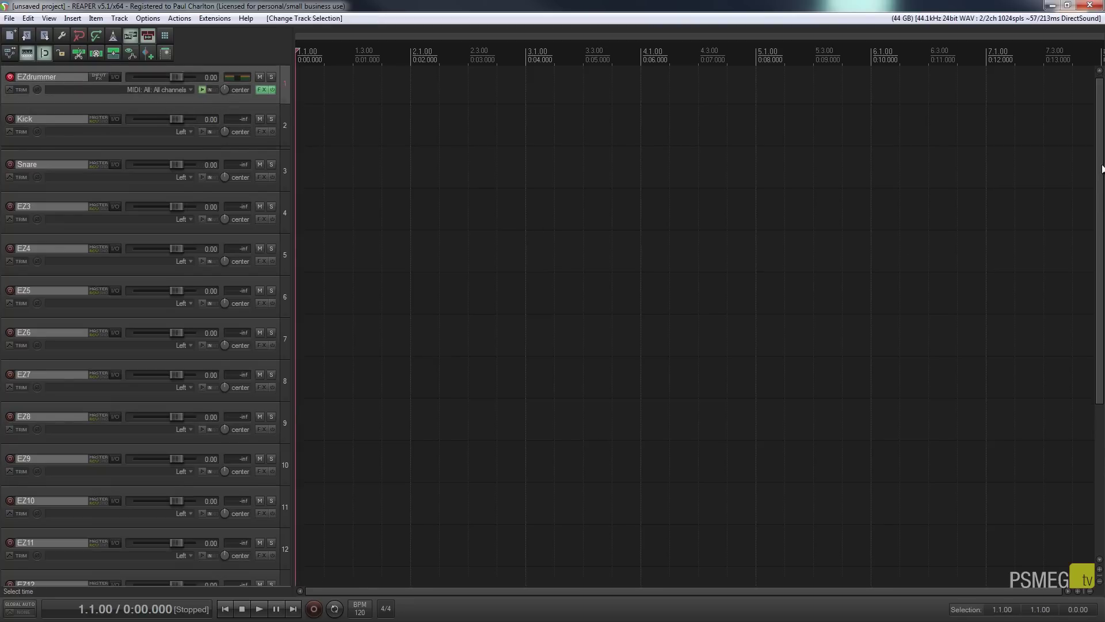
{"action": "scroll", "coordinate": [144, 317], "scroll_direction": "down", "scroll_amount": 5}
{"action": "left_click", "coordinate": [118, 555]}
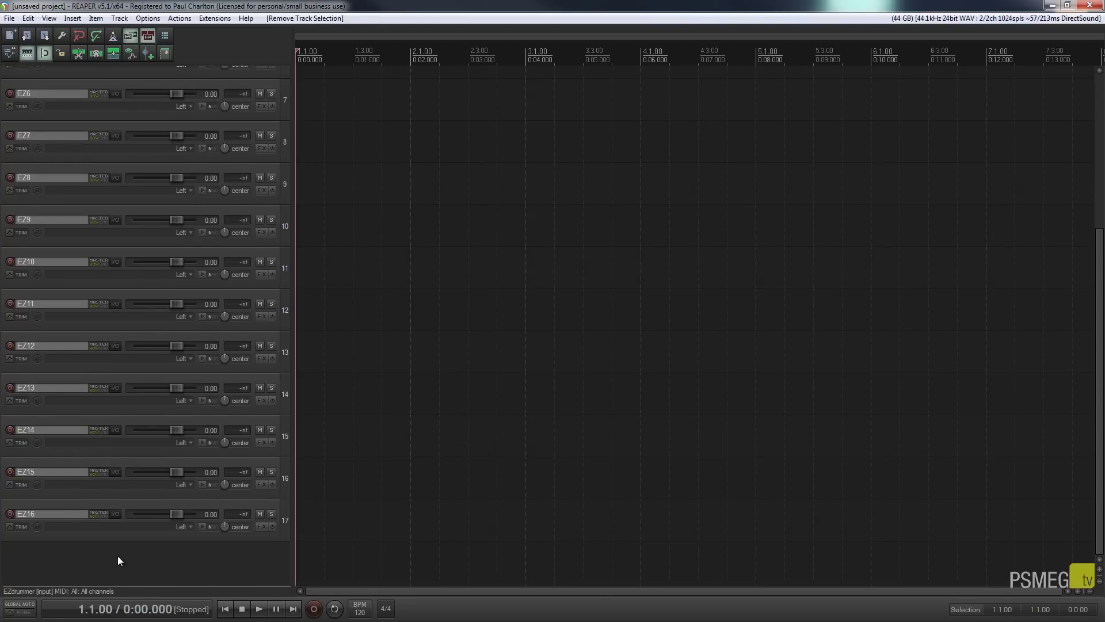
{"action": "double_click", "coordinate": [118, 554]}
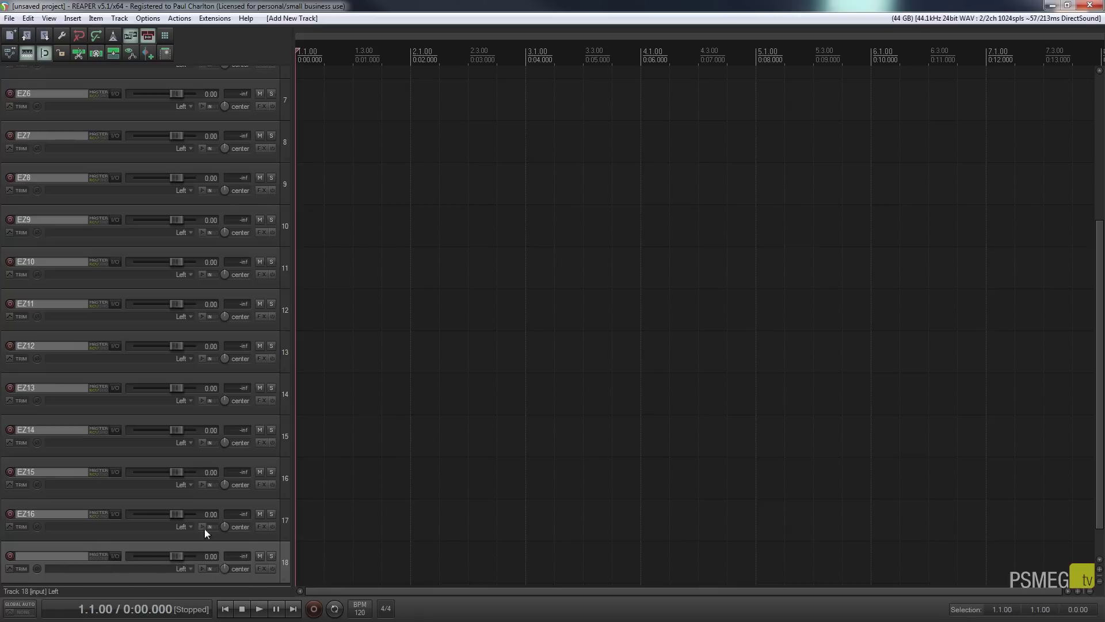
{"action": "double_click", "coordinate": [56, 556]}
{"action": "type", "text": "Drum Mast"}
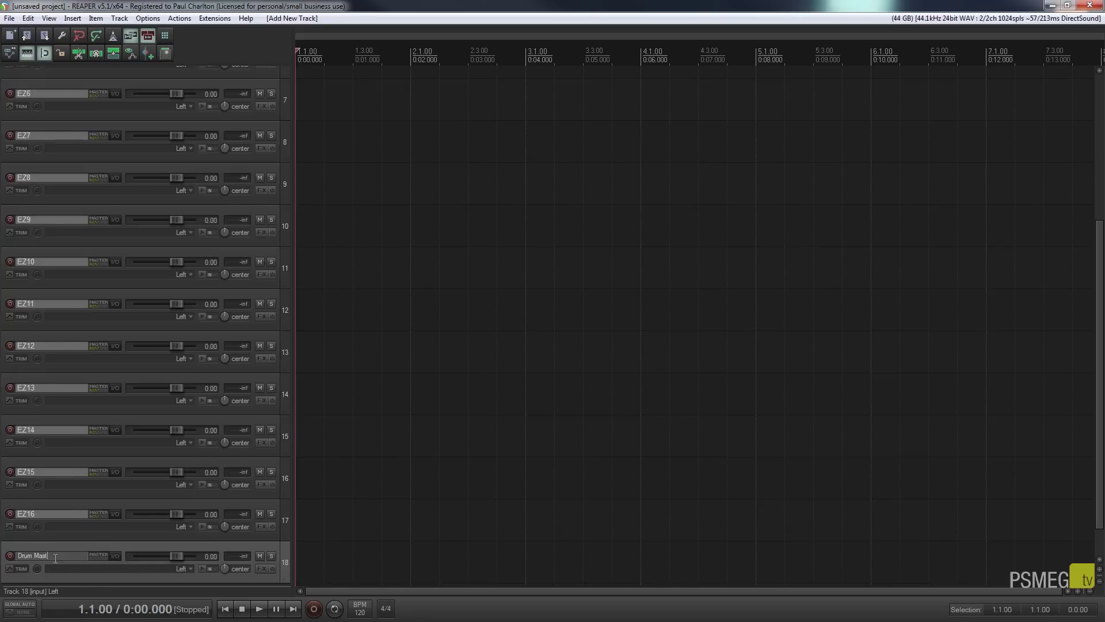
{"action": "type", "text": "er"}
{"action": "key", "text": "Return"}
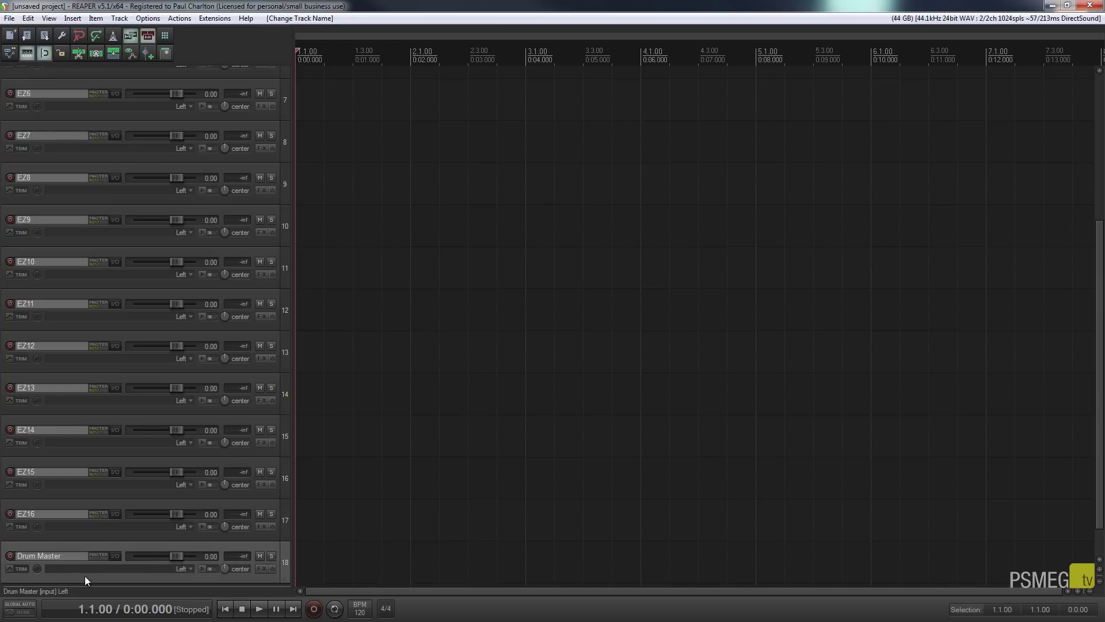
{"action": "left_click_drag", "start_coordinate": [84, 576], "coordinate": [16, 39]}
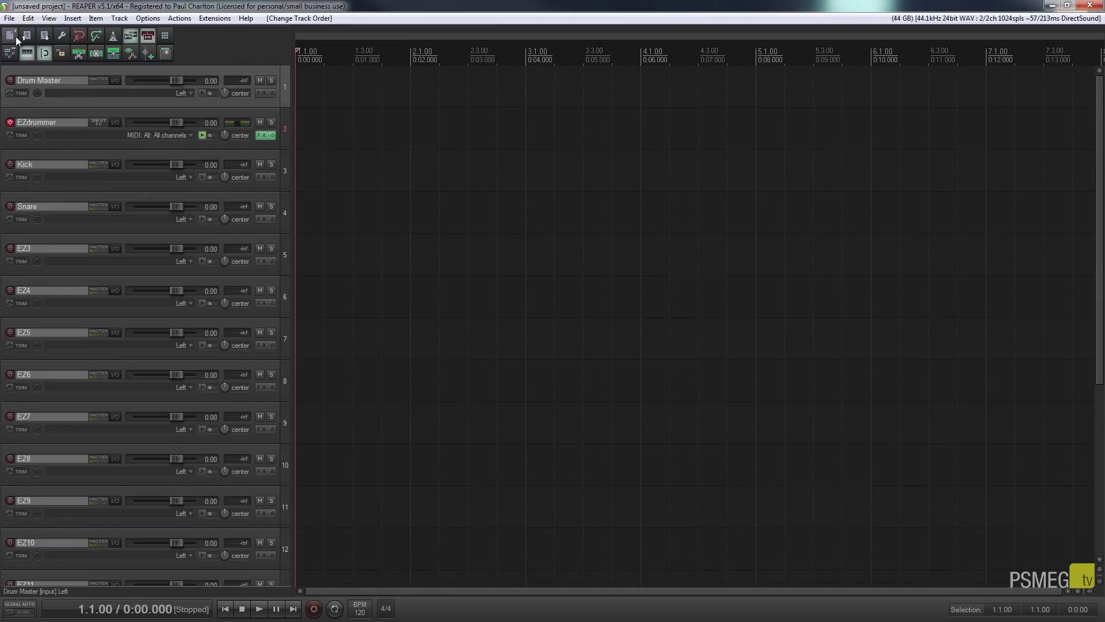
Select the EZdrummer through EZ16 tracks and drag them beneath Drum Master.
{"action": "left_click", "coordinate": [123, 110]}
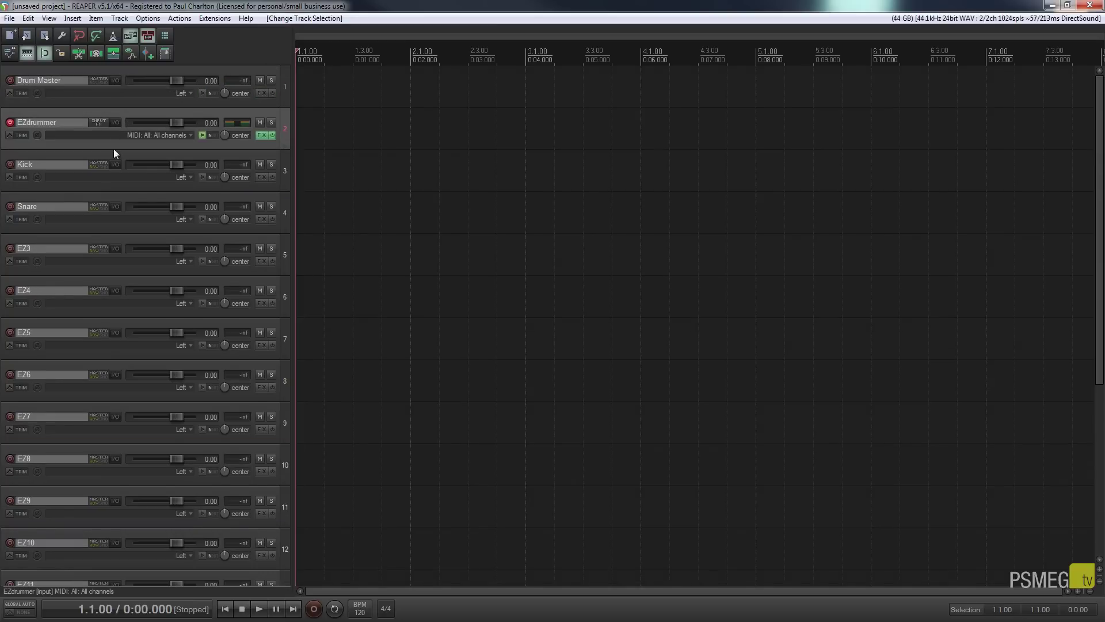
{"action": "left_click_drag", "start_coordinate": [1098, 151], "coordinate": [1099, 323]}
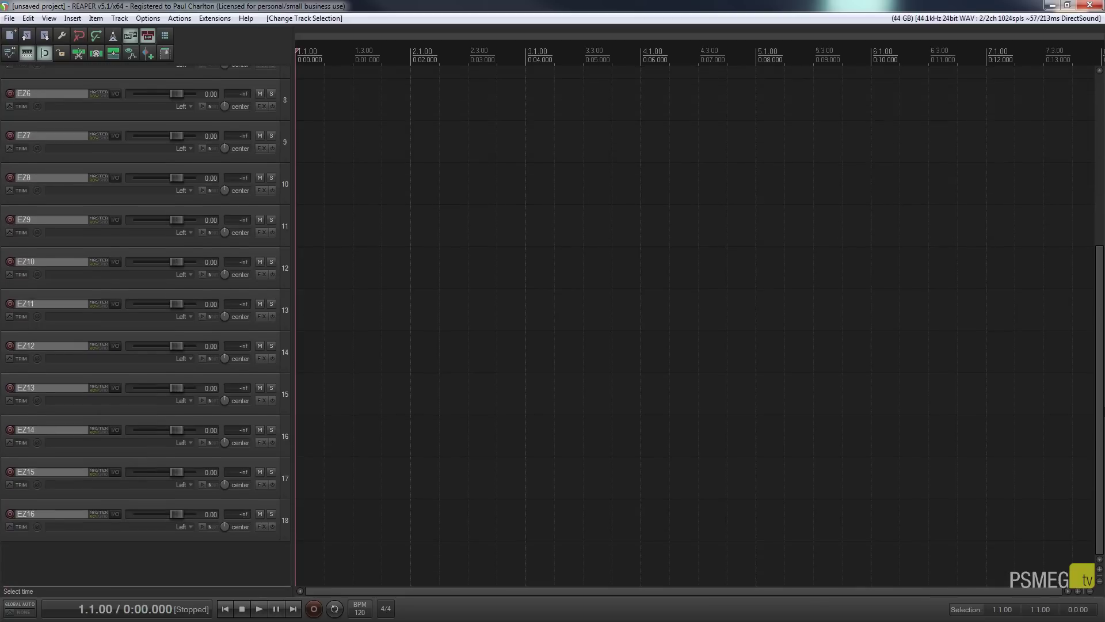
{"action": "left_click", "coordinate": [118, 534], "text": "shift"}
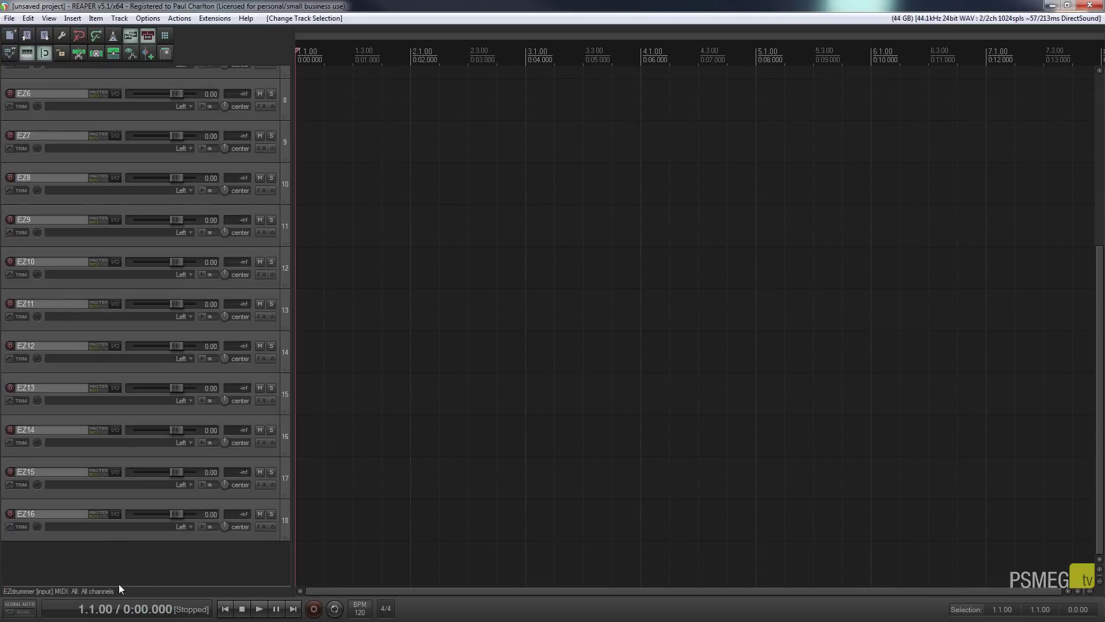
{"action": "left_click_drag", "start_coordinate": [1099, 275], "coordinate": [1098, 97]}
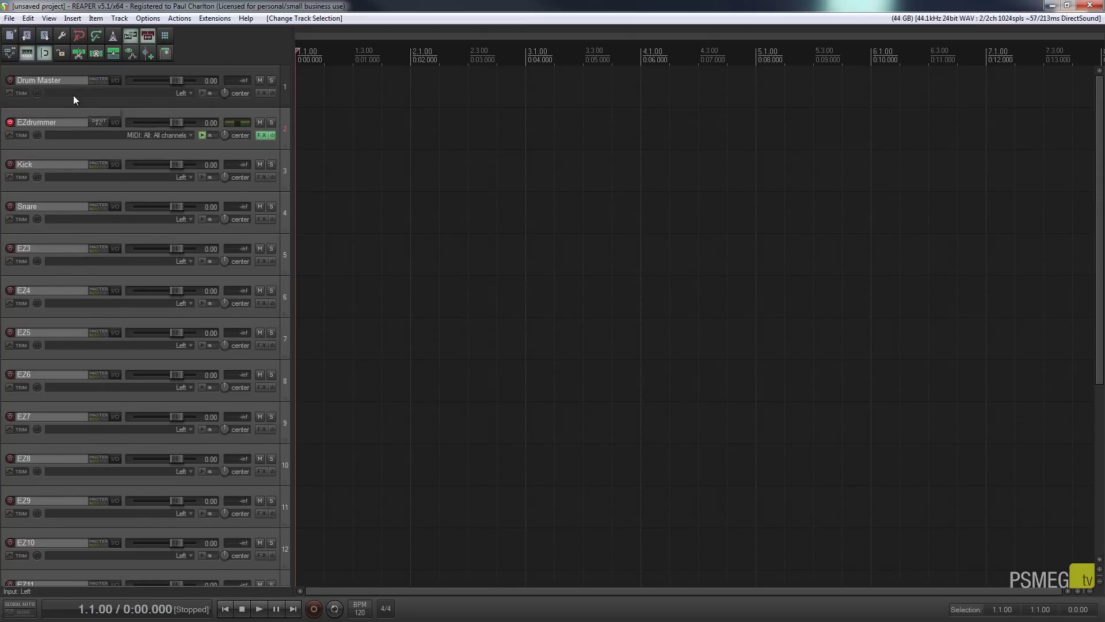
{"action": "left_click_drag", "start_coordinate": [60, 114], "coordinate": [123, 91]}
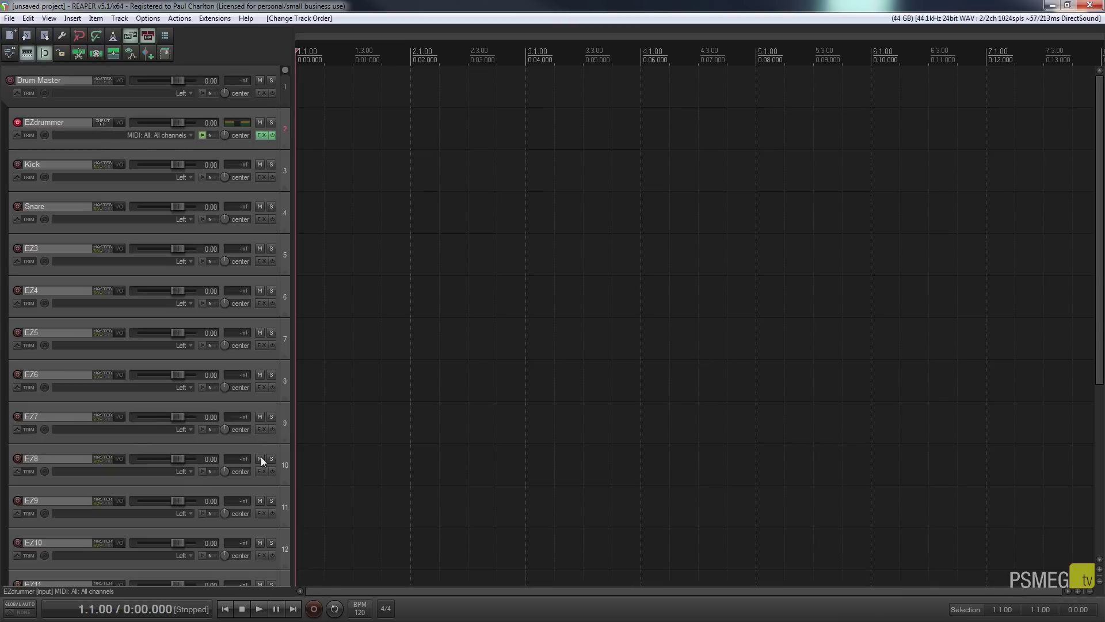
Select the Drum Master track, then select every track with Ctrl+A.
{"action": "left_click", "coordinate": [132, 100]}
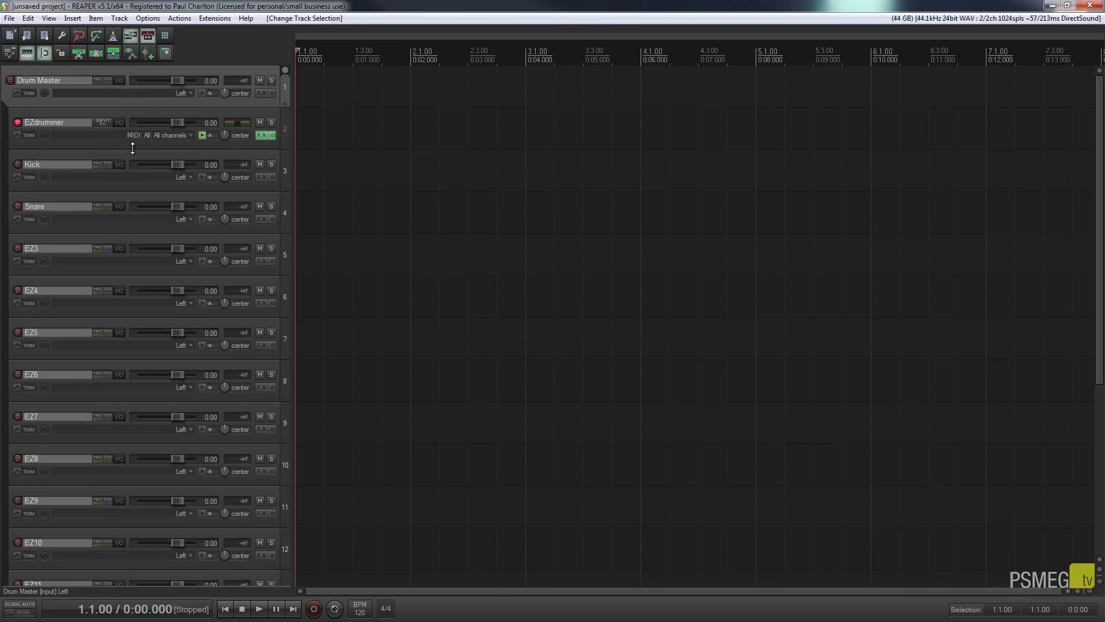
{"action": "scroll", "coordinate": [552, 326], "scroll_direction": "down", "scroll_amount": 5}
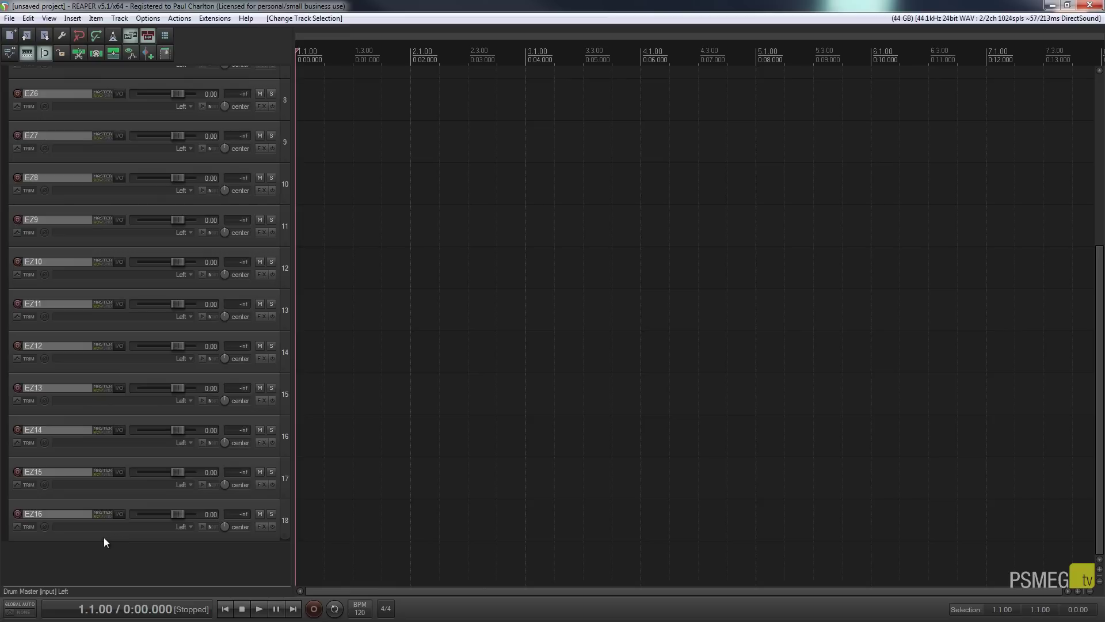
{"action": "key", "text": "ctrl+a"}
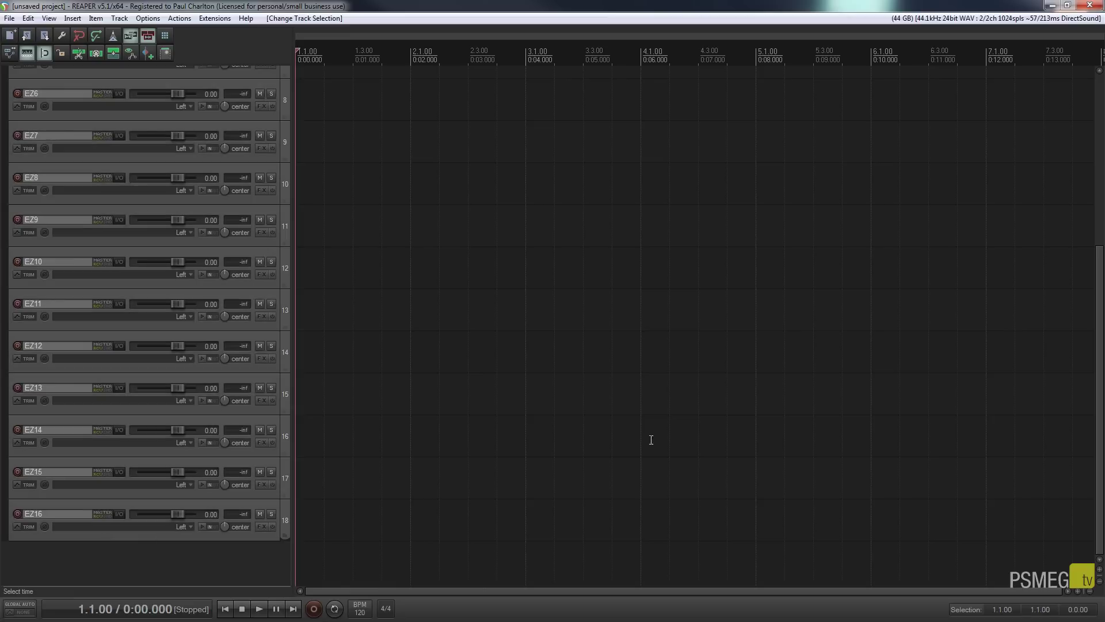
{"action": "scroll", "coordinate": [115, 76], "scroll_direction": "up", "scroll_amount": 8}
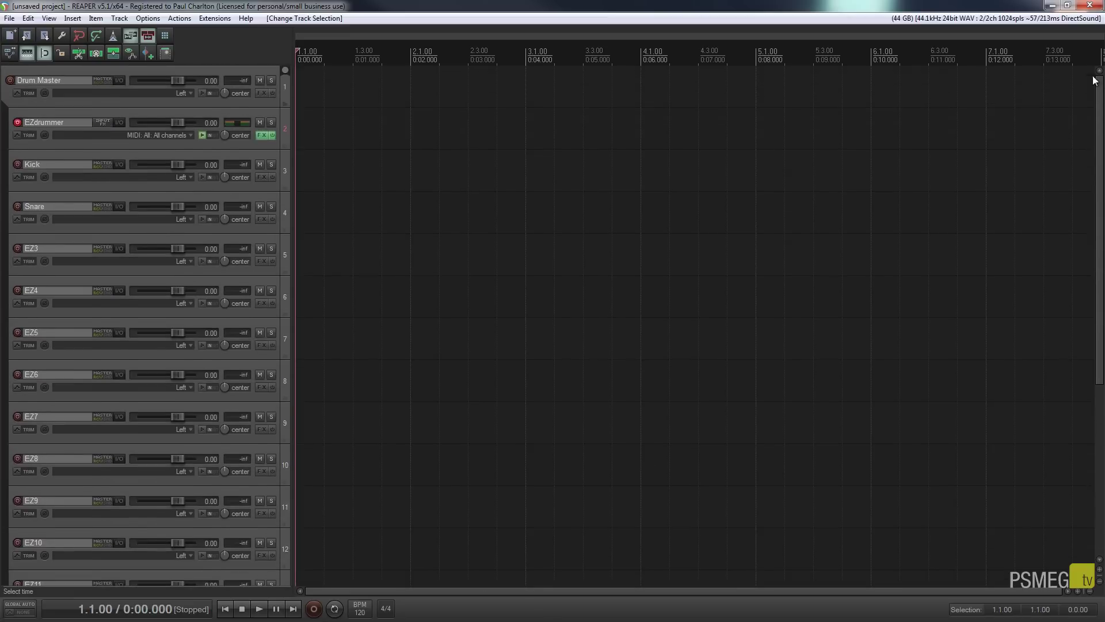
Give all tracks a custom red track colour, then select only the EZdrummer track.
{"action": "right_click", "coordinate": [97, 105]}
{"action": "mouse_move", "coordinate": [175, 299]}
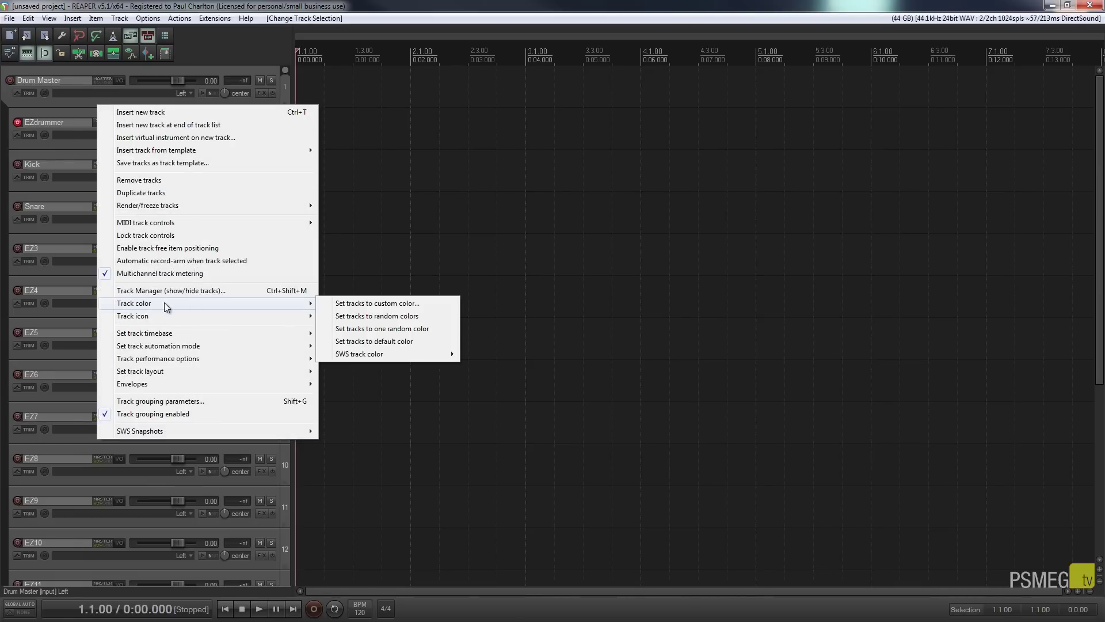
{"action": "left_click", "coordinate": [335, 304]}
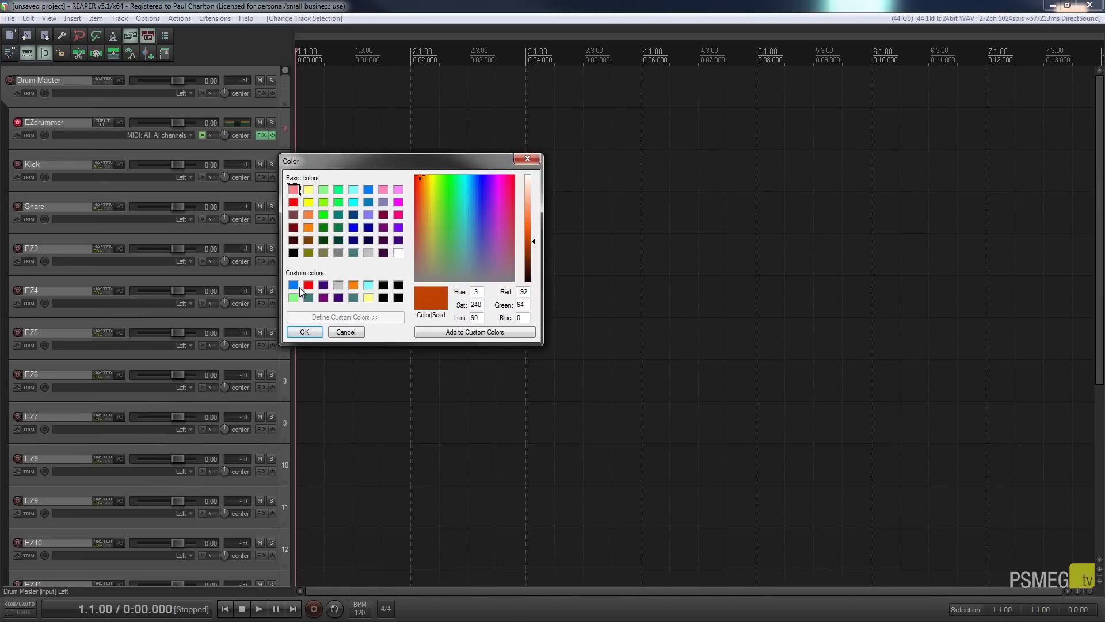
{"action": "left_click", "coordinate": [309, 285]}
{"action": "left_click", "coordinate": [304, 332]}
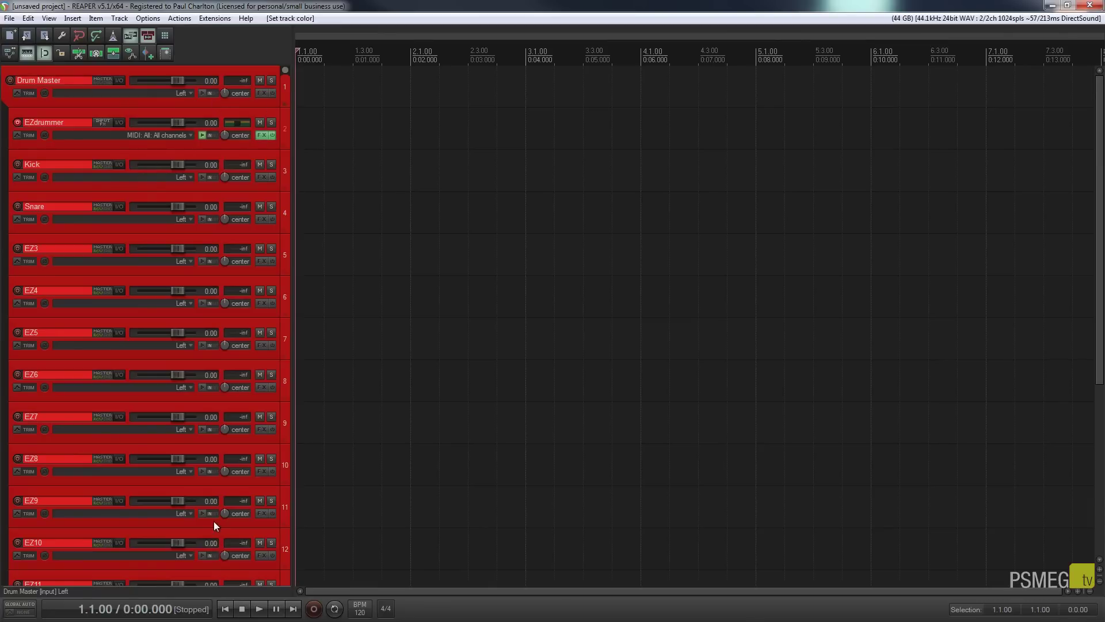
{"action": "left_click", "coordinate": [83, 144]}
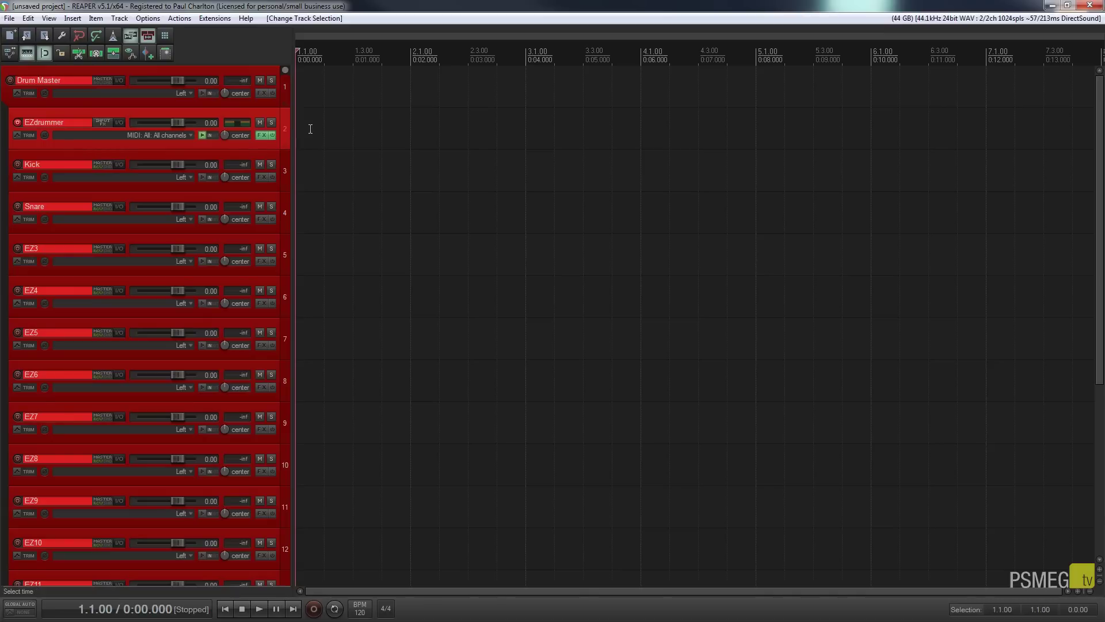
Insert a new MIDI item over the first two bars on the EZdrummer track.
{"action": "left_click_drag", "start_coordinate": [297, 125], "coordinate": [524, 121]}
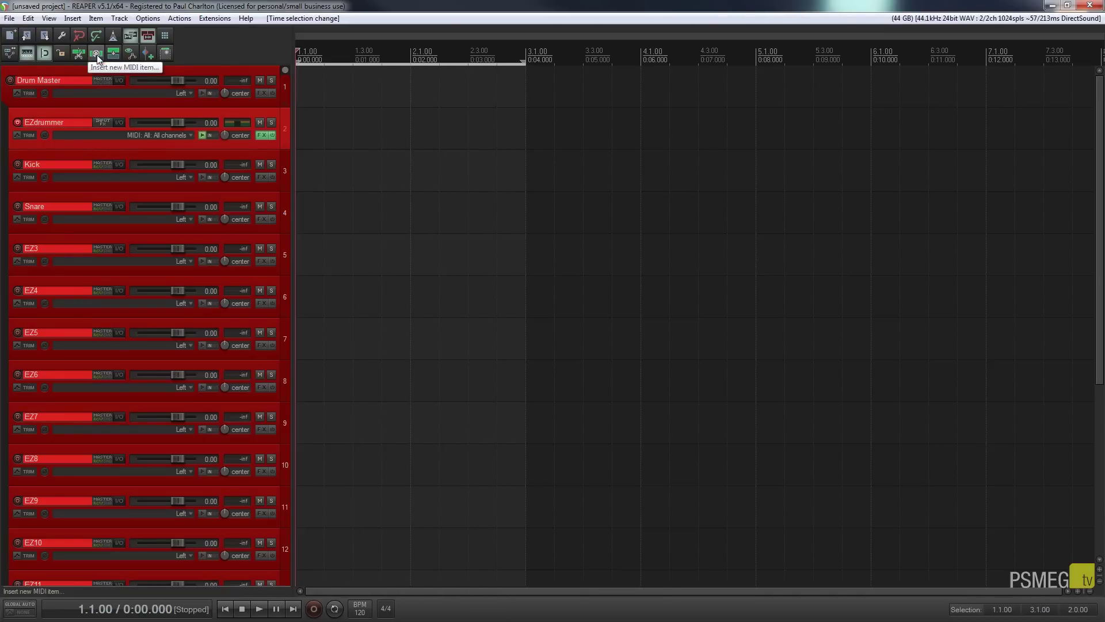
{"action": "left_click", "coordinate": [72, 18]}
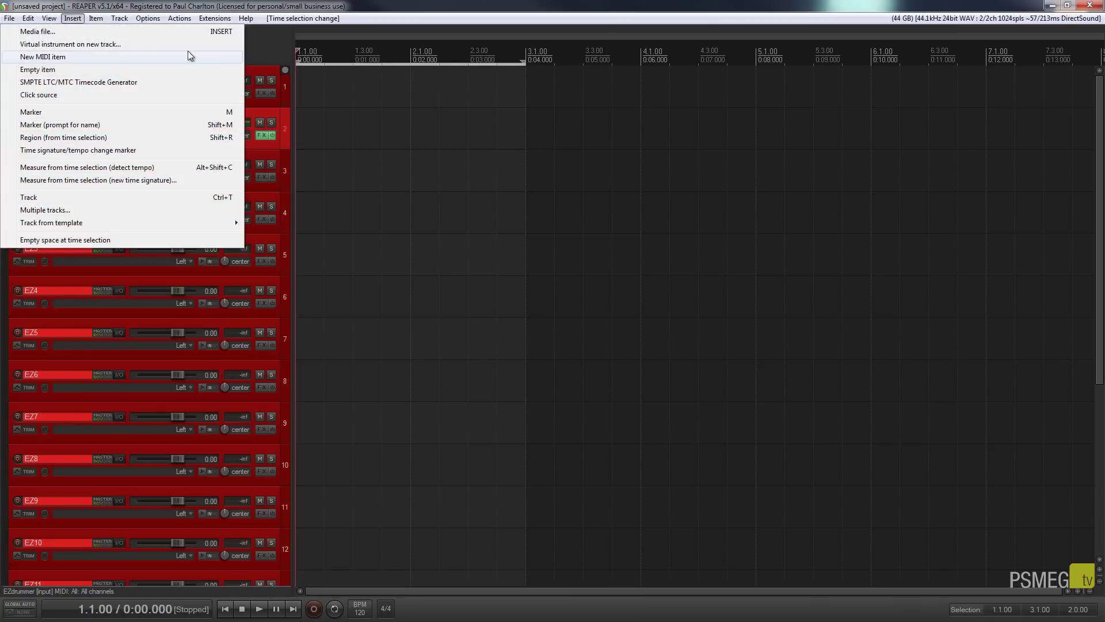
{"action": "left_click", "coordinate": [257, 40]}
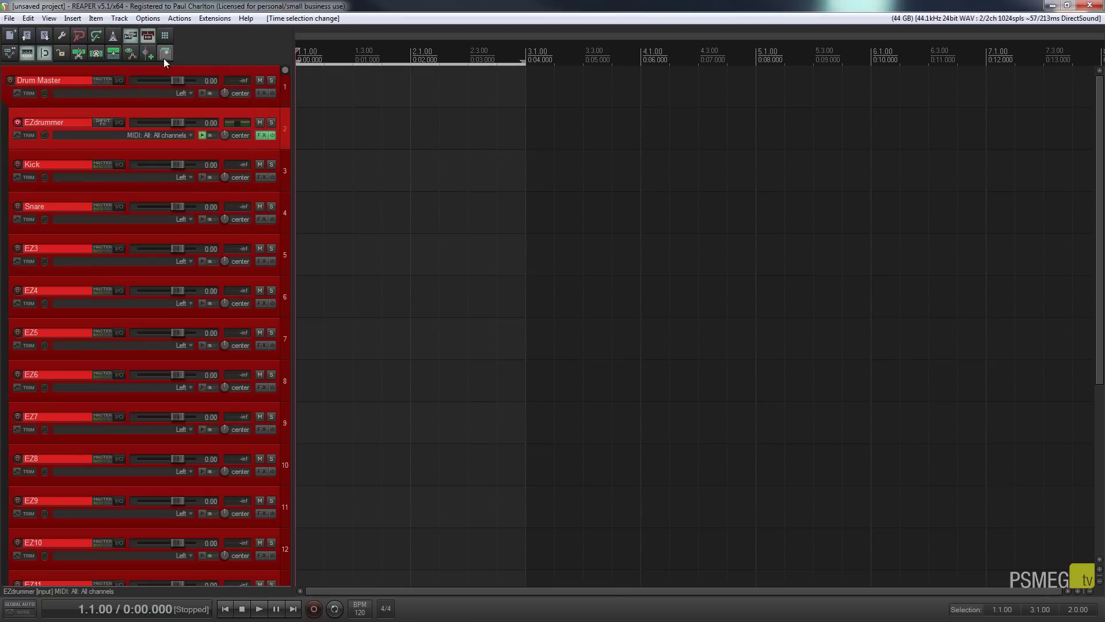
{"action": "left_click", "coordinate": [92, 56]}
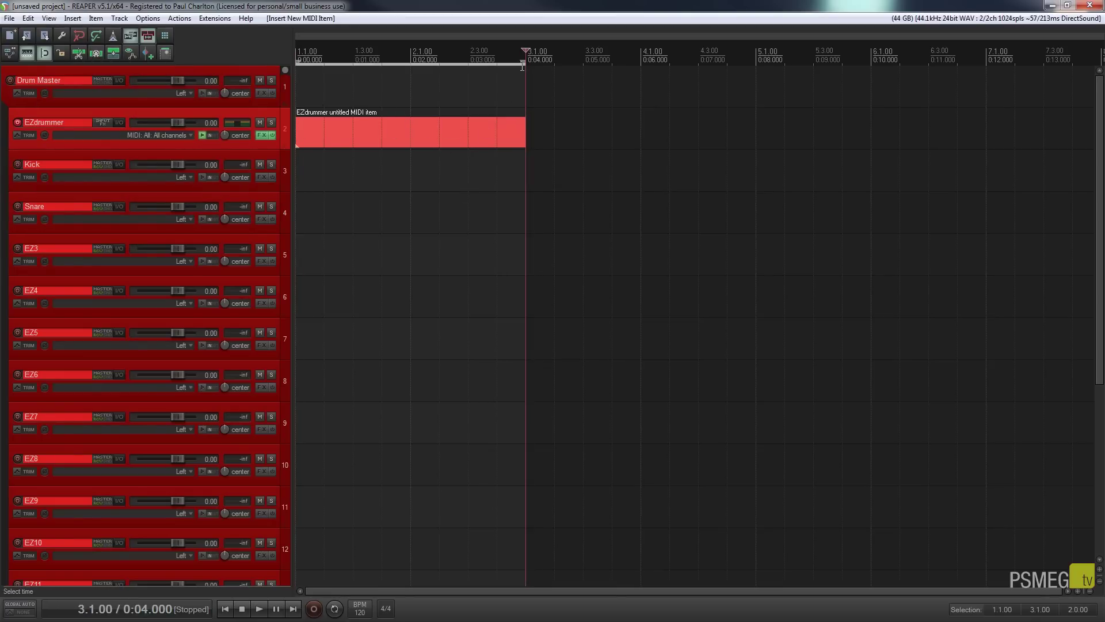
Clear the time selection and open the new MIDI item in the MIDI editor.
{"action": "left_click_drag", "start_coordinate": [522, 66], "coordinate": [297, 66]}
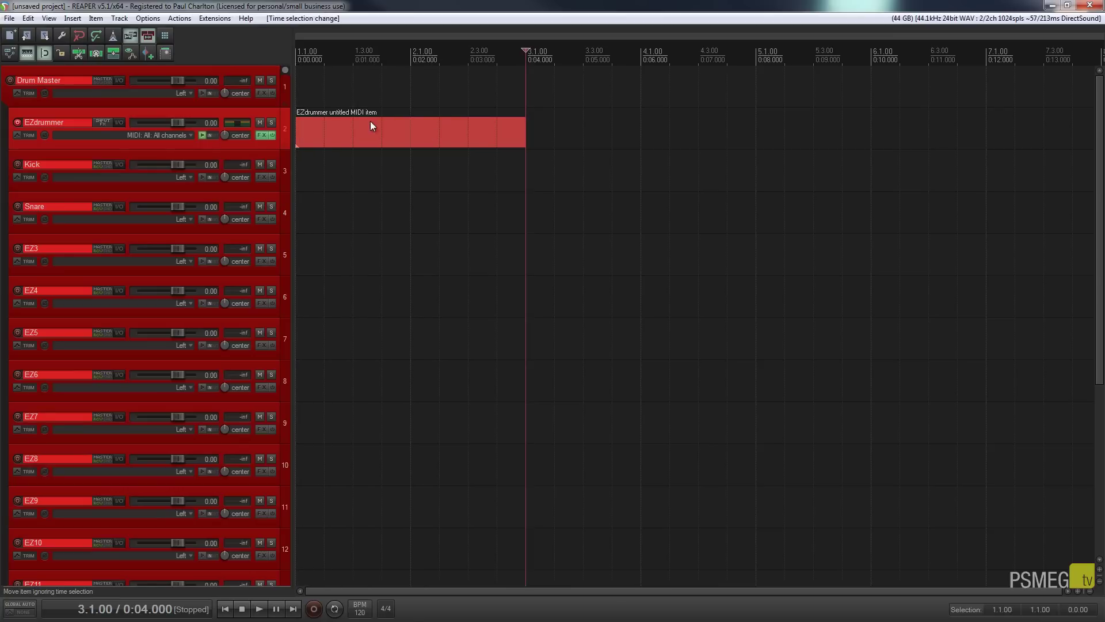
{"action": "left_click", "coordinate": [324, 123]}
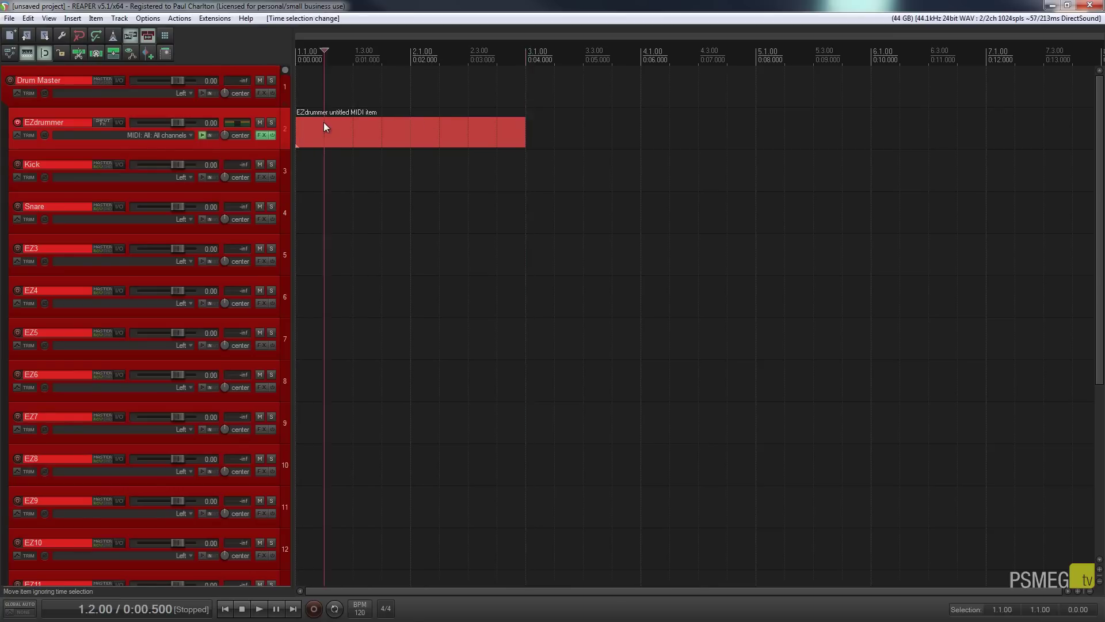
{"action": "double_click", "coordinate": [323, 123]}
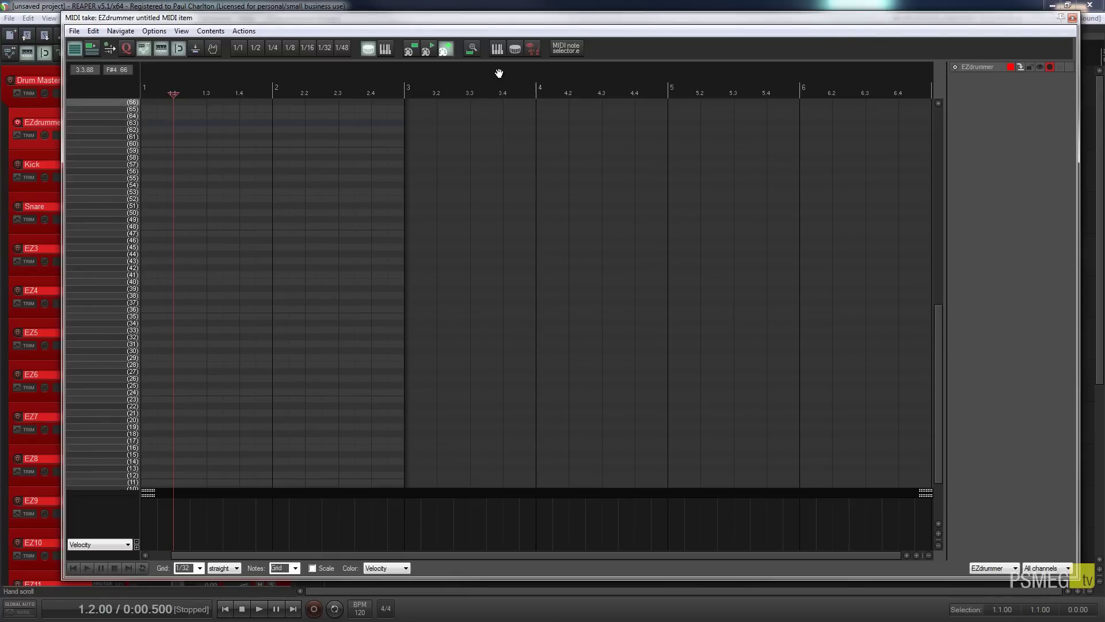
Switch the MIDI editor to piano-keyboard view, zoom the timeline, and park the window near the top.
{"action": "left_click", "coordinate": [499, 49]}
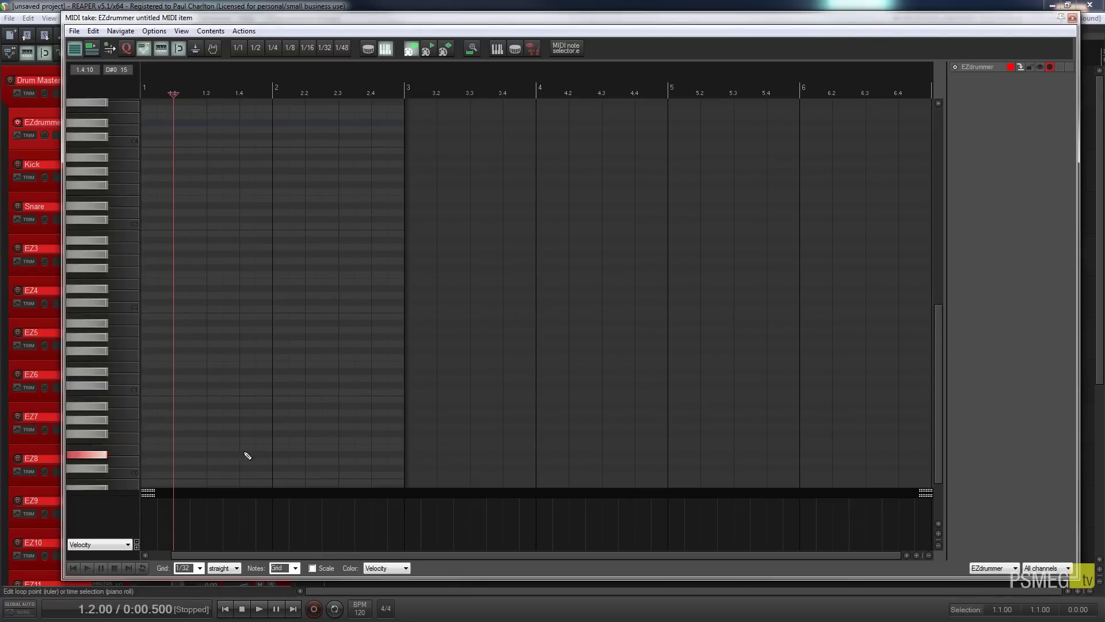
{"action": "scroll", "coordinate": [232, 407], "scroll_direction": "up", "scroll_amount": 2}
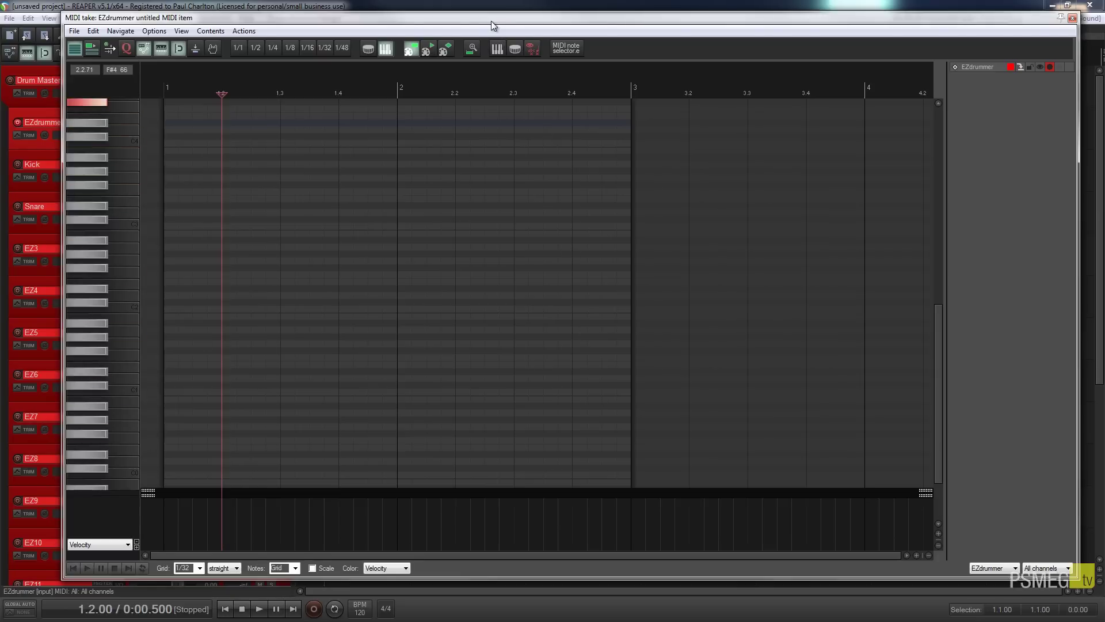
{"action": "left_click_drag", "start_coordinate": [491, 20], "coordinate": [839, 20]}
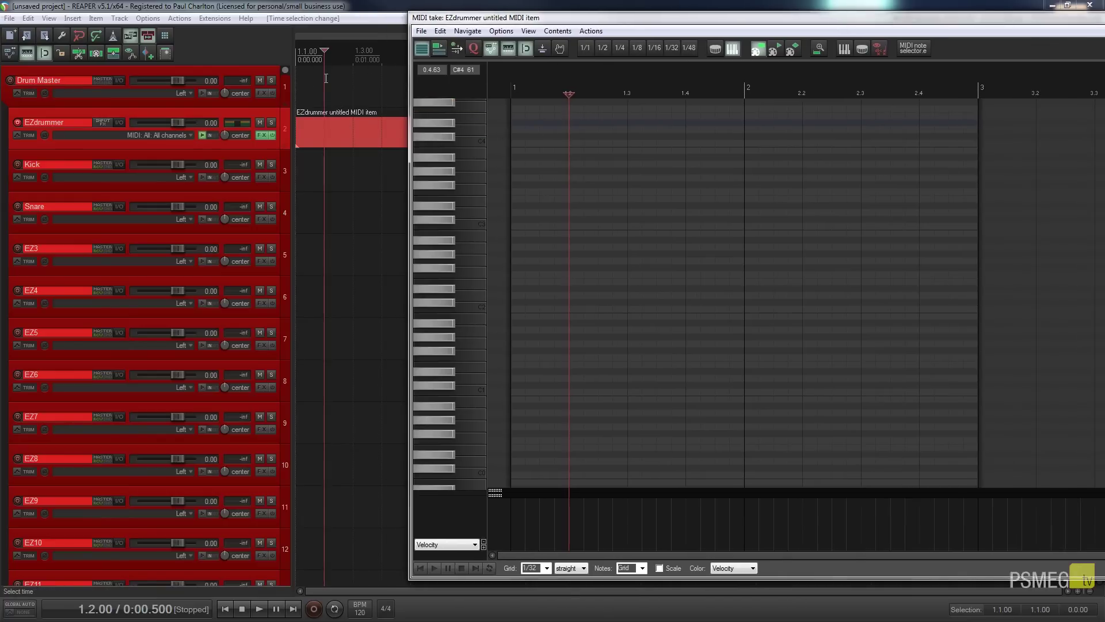
{"action": "left_click_drag", "start_coordinate": [678, 19], "coordinate": [357, 42]}
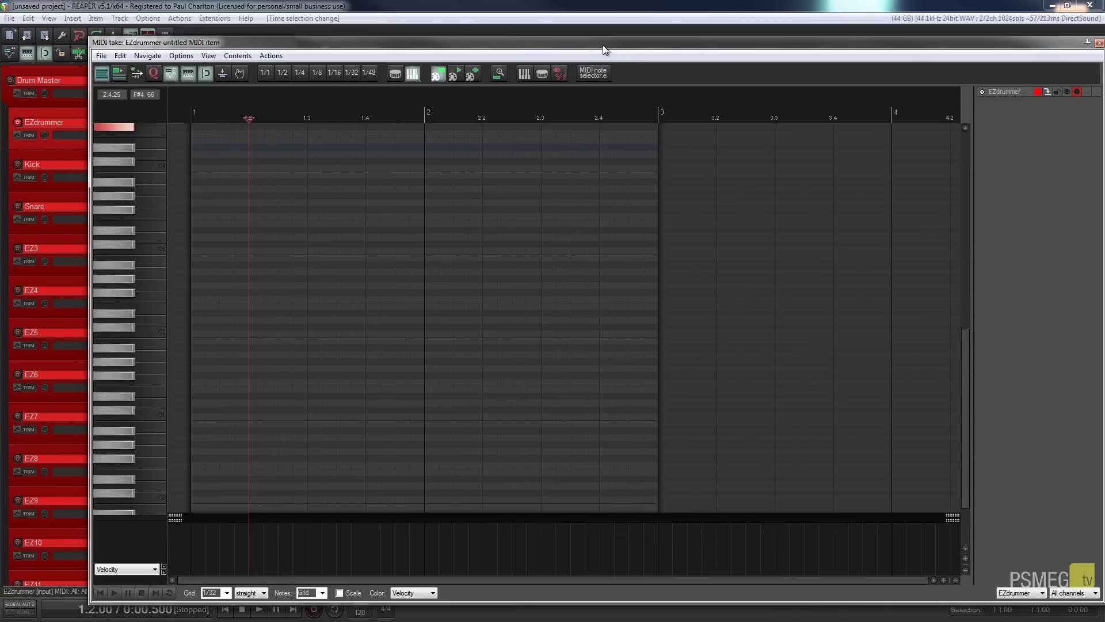
{"action": "left_click_drag", "start_coordinate": [602, 44], "coordinate": [608, 166]}
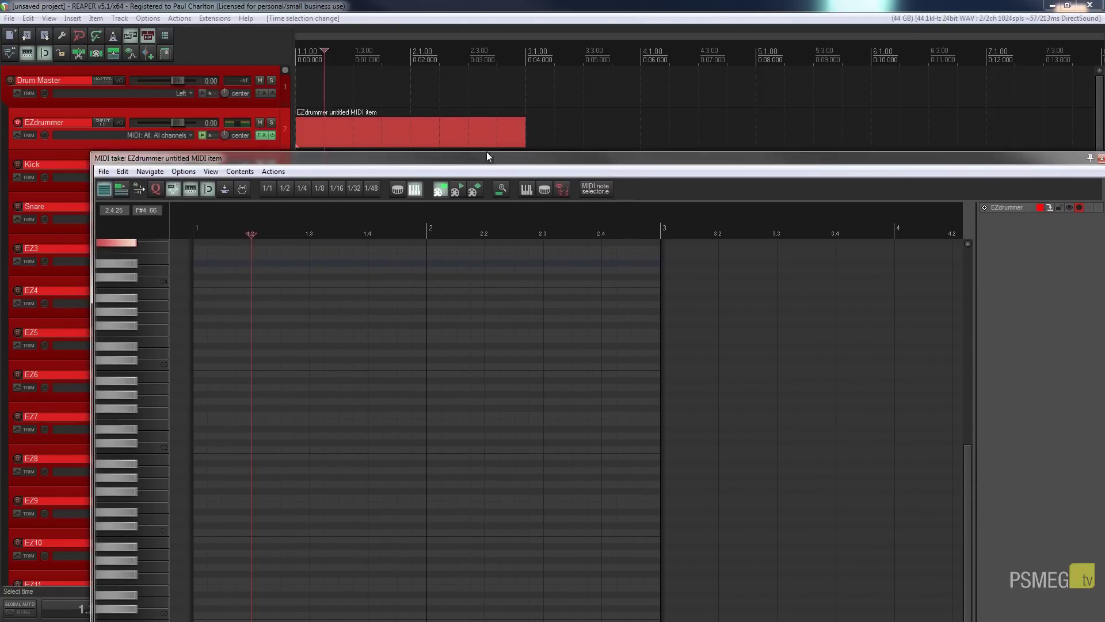
{"action": "left_click_drag", "start_coordinate": [487, 157], "coordinate": [446, 36]}
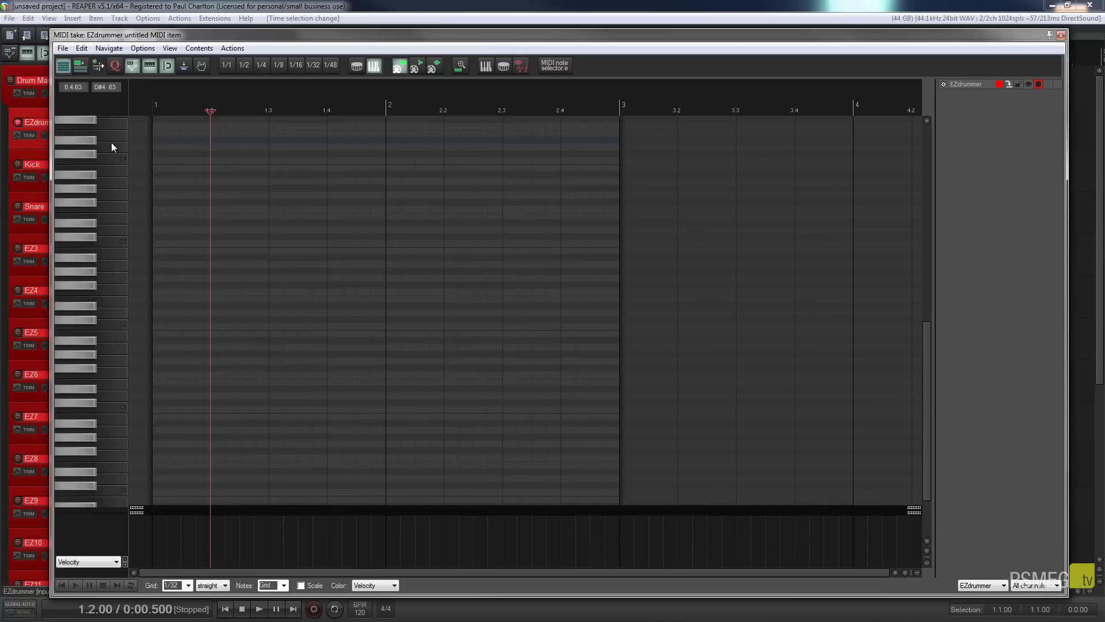
{"action": "left_click", "coordinate": [118, 229]}
{"action": "left_click", "coordinate": [118, 206]}
{"action": "left_click", "coordinate": [117, 182]}
{"action": "left_click", "coordinate": [117, 168]}
{"action": "left_click", "coordinate": [112, 156]}
{"action": "left_click", "coordinate": [113, 150]}
{"action": "left_click", "coordinate": [115, 243]}
{"action": "left_click", "coordinate": [92, 120]}
Draw eight notes over bars 1–2, F3 on beats 1 and 3, G3 on beats 2 and 4, then play.
{"action": "left_click", "coordinate": [156, 195]}
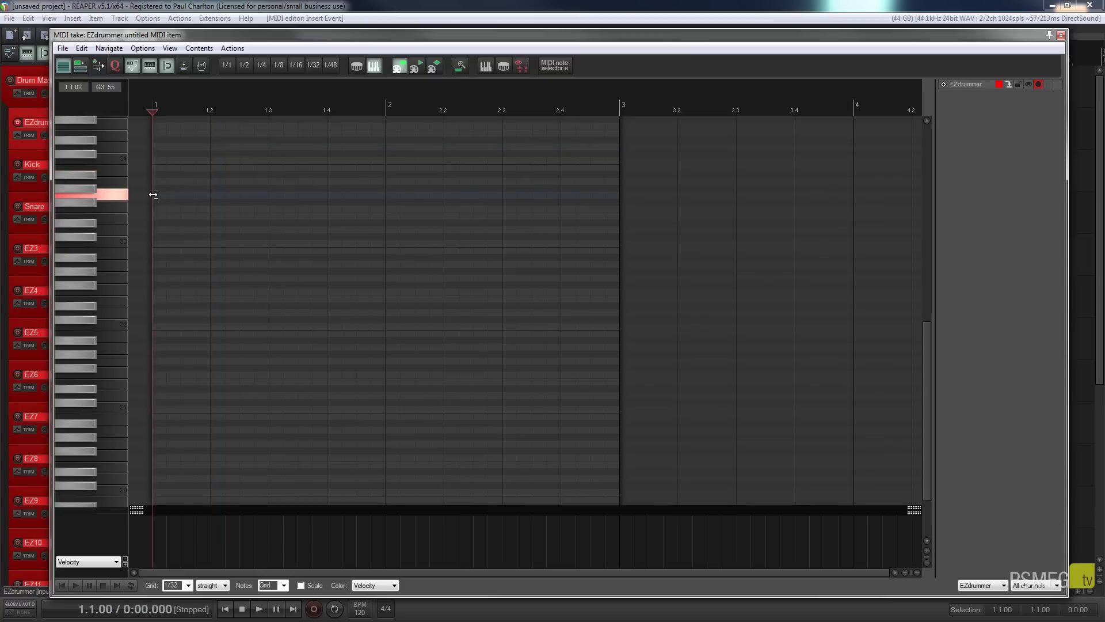
{"action": "left_click", "coordinate": [213, 196]}
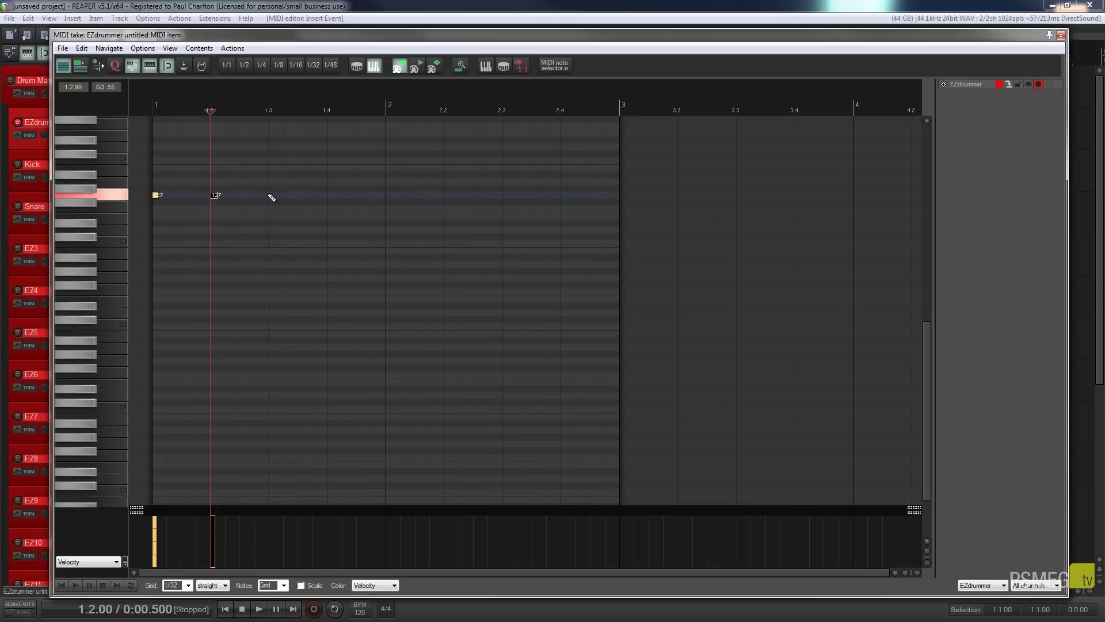
{"action": "left_click", "coordinate": [269, 208]}
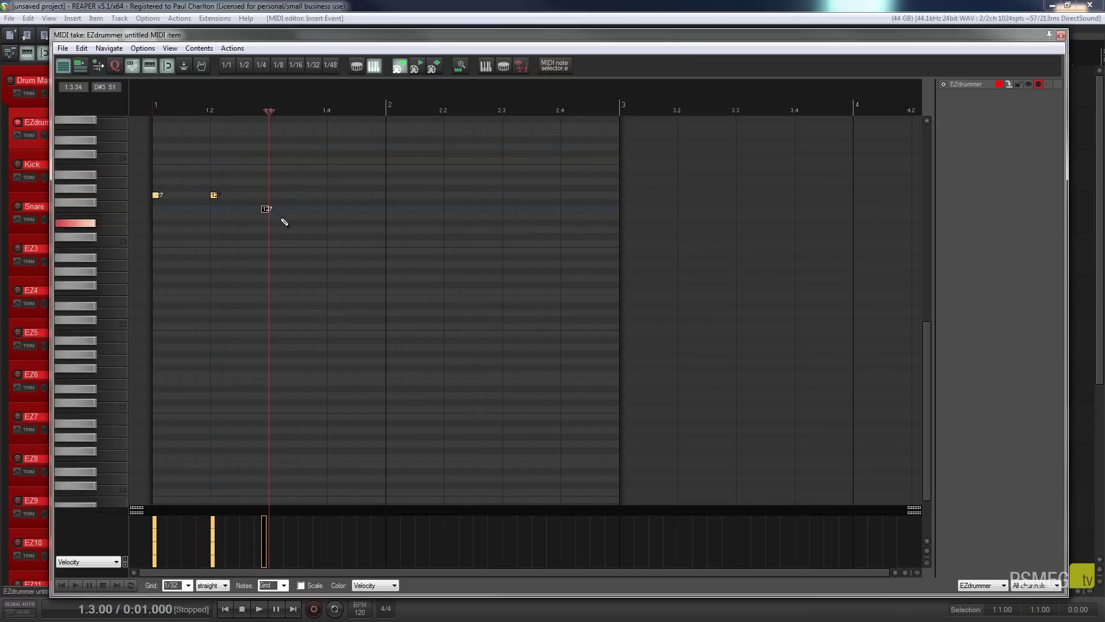
{"action": "left_click", "coordinate": [327, 195]}
{"action": "left_click", "coordinate": [390, 209]}
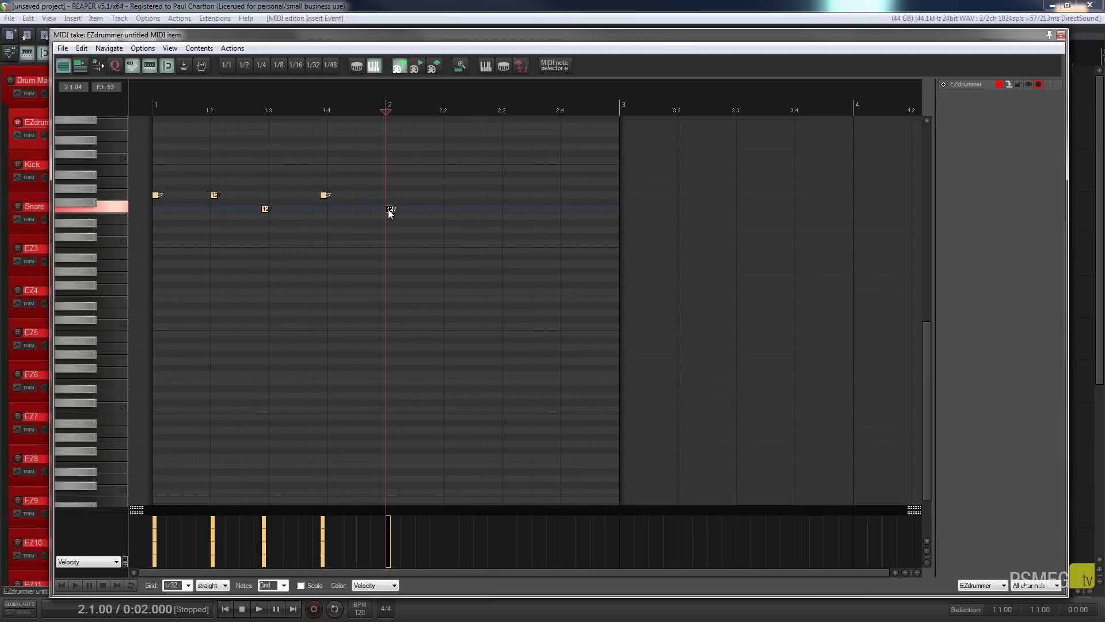
{"action": "left_click", "coordinate": [444, 197]}
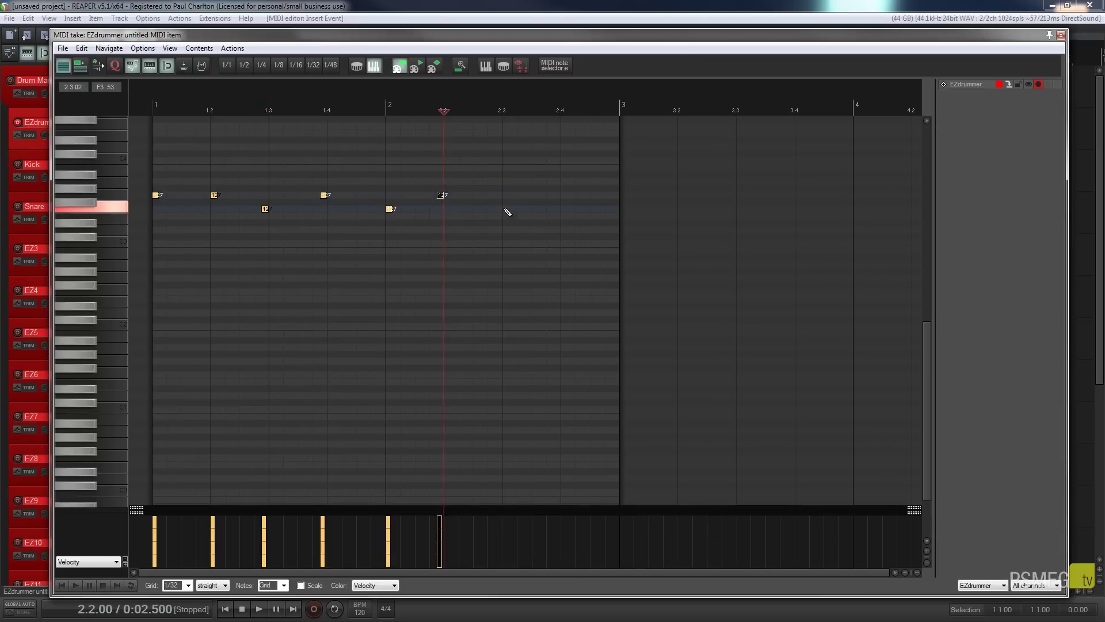
{"action": "left_click", "coordinate": [508, 212]}
{"action": "left_click", "coordinate": [560, 197]}
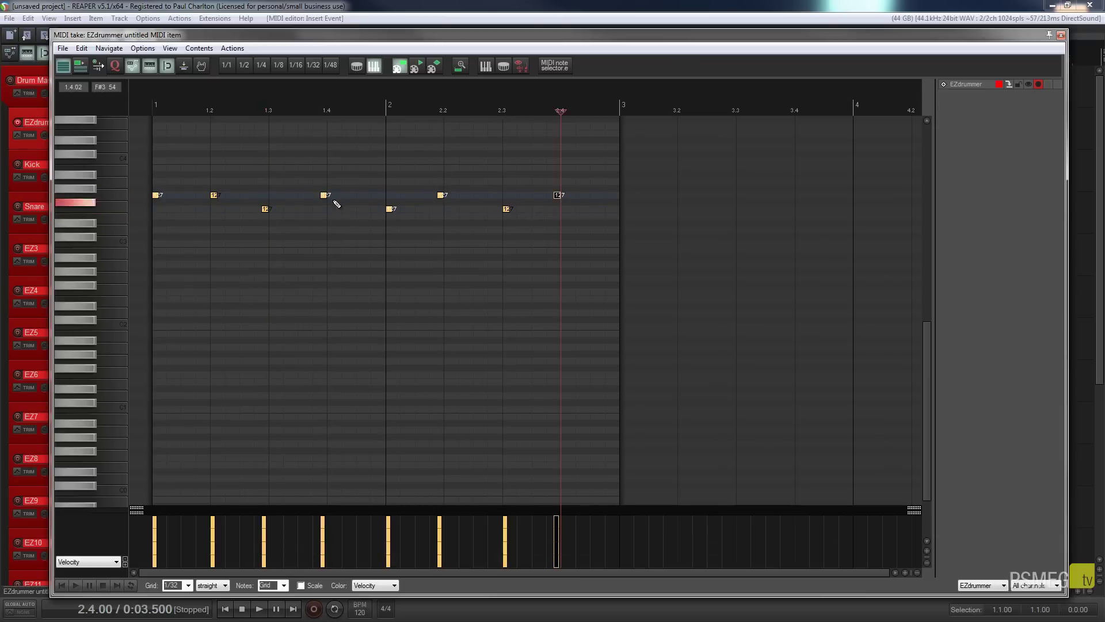
{"action": "left_click_drag", "start_coordinate": [156, 196], "coordinate": [156, 209]}
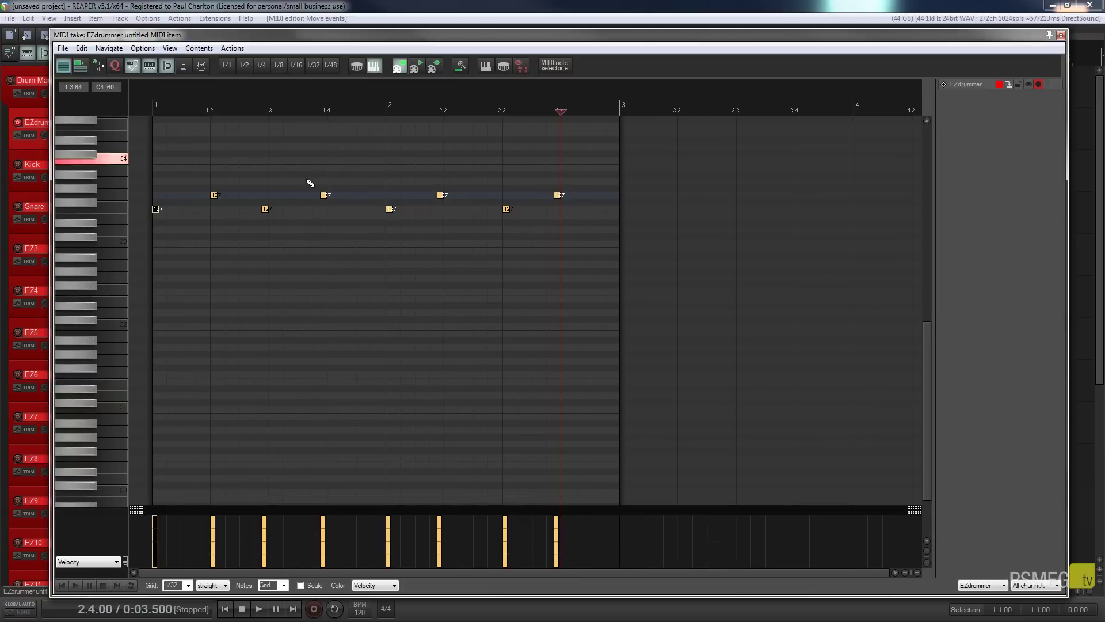
{"action": "left_click", "coordinate": [63, 585]}
Play and stop the pattern, then zoom in horizontally so the notes fill the editor.
{"action": "left_click", "coordinate": [77, 585]}
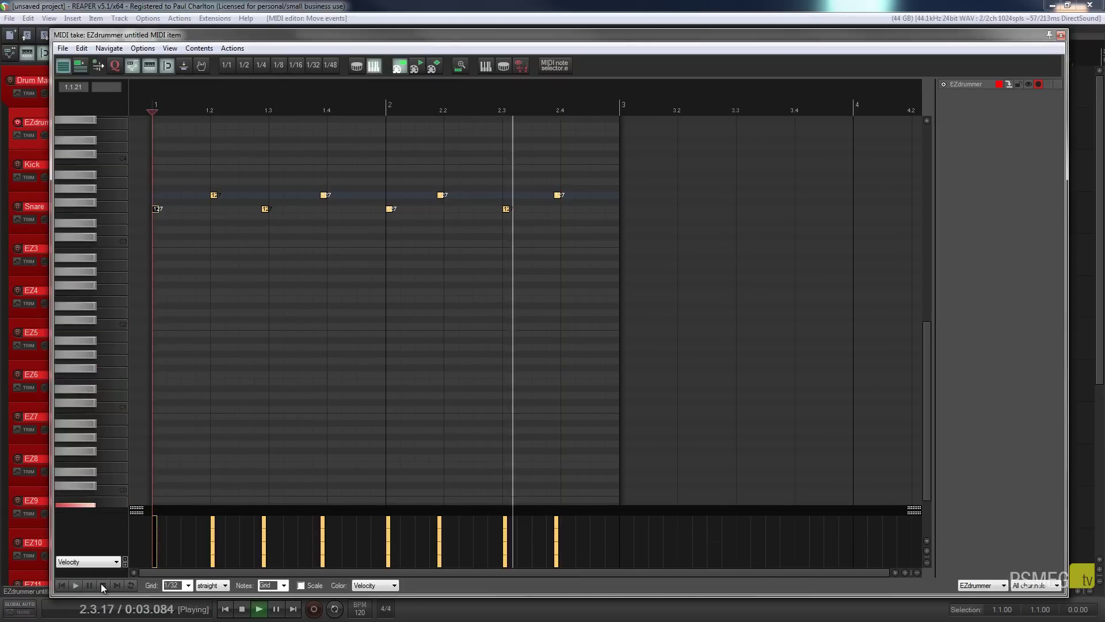
{"action": "left_click", "coordinate": [102, 584]}
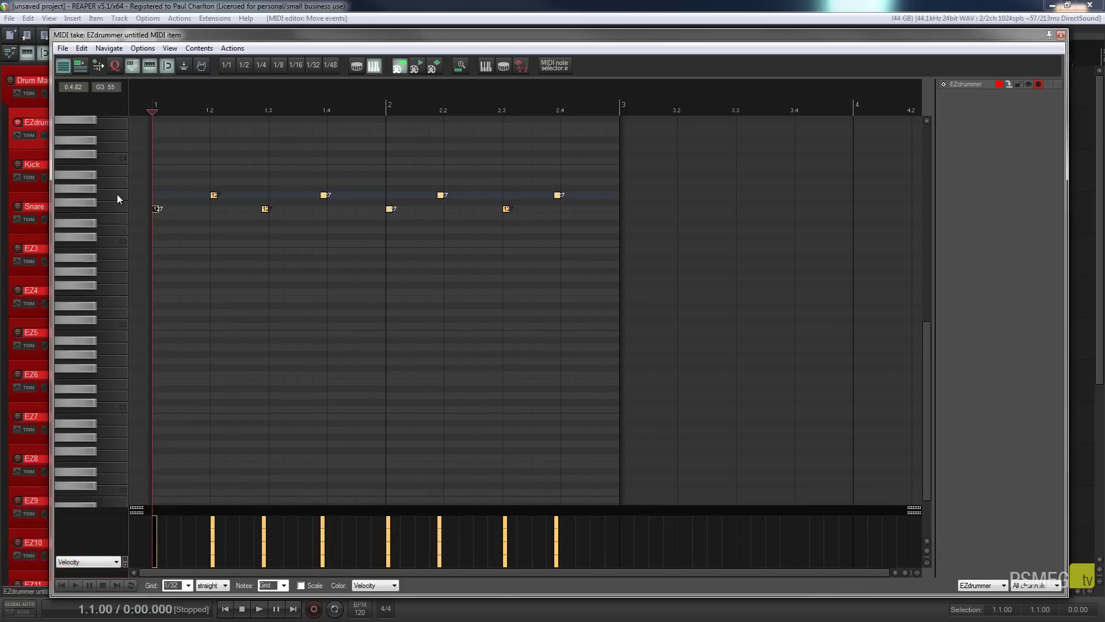
{"action": "scroll", "coordinate": [322, 294], "scroll_direction": "up", "scroll_amount": 3}
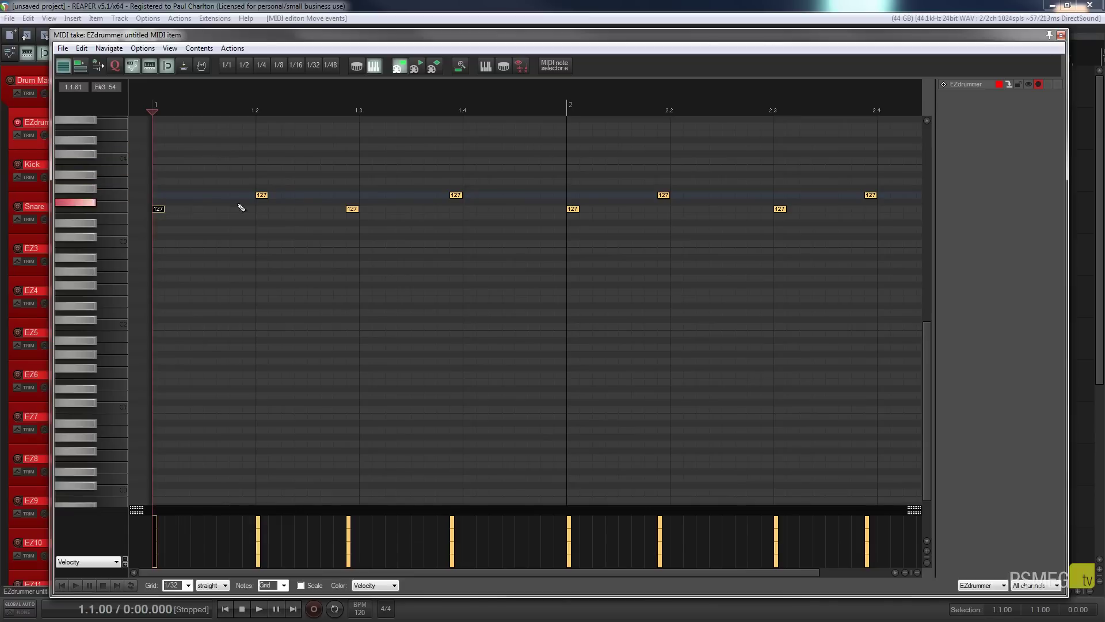
Set the grid to 1/2, draw a half-note F3 at bar 1, then switch the grid to 1/16.
{"action": "left_click", "coordinate": [188, 585]}
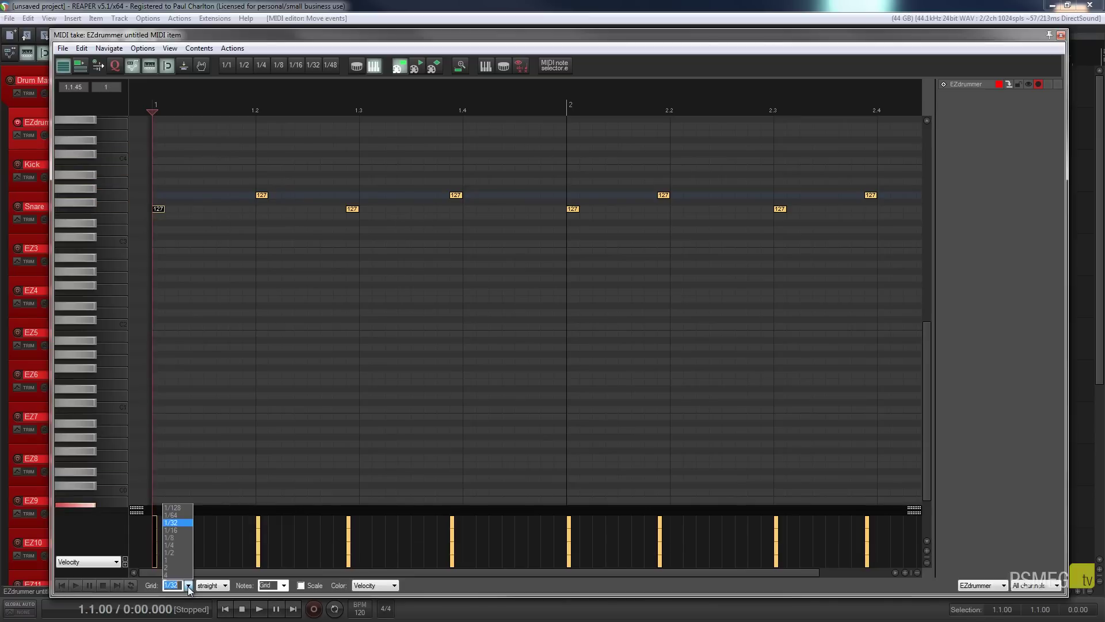
{"action": "left_click", "coordinate": [182, 546]}
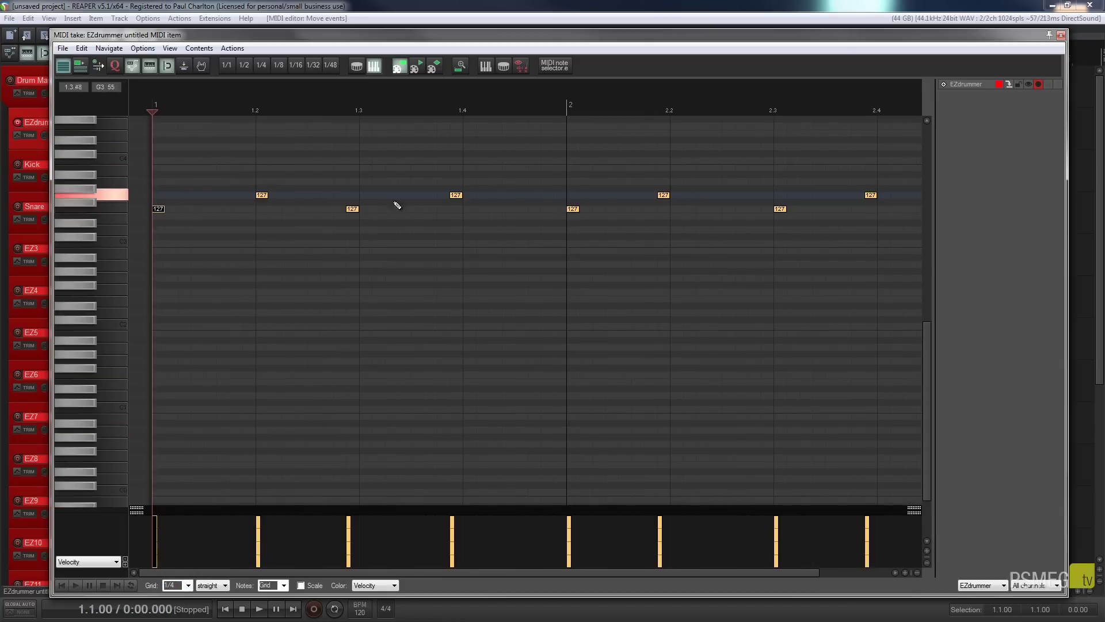
{"action": "left_click", "coordinate": [188, 584]}
{"action": "left_click", "coordinate": [174, 553]}
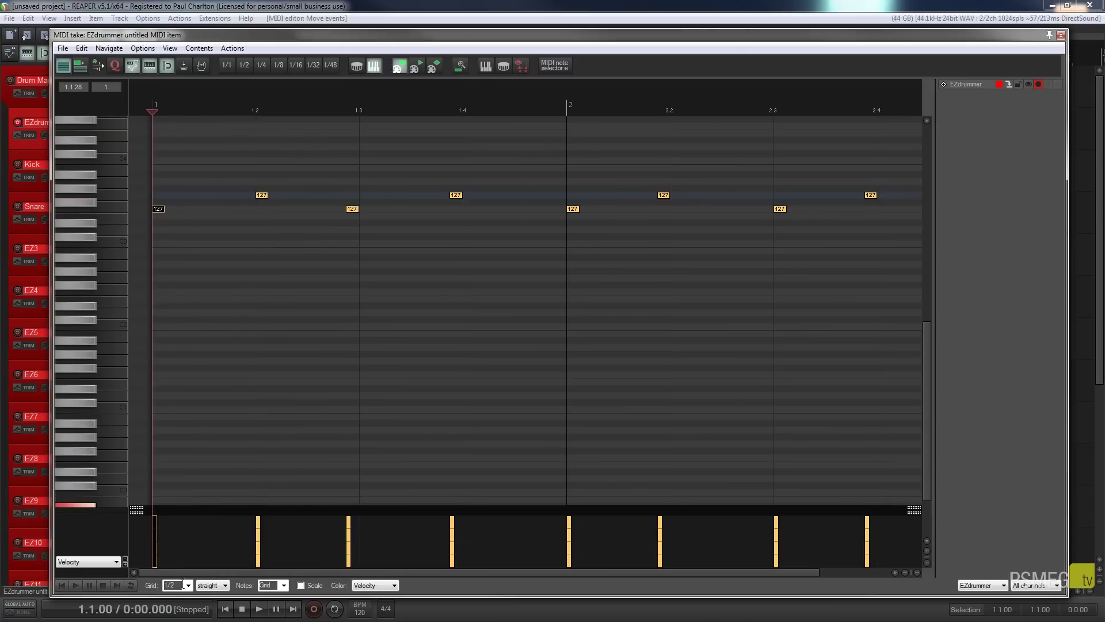
{"action": "left_click", "coordinate": [189, 584]}
{"action": "left_click", "coordinate": [188, 585]}
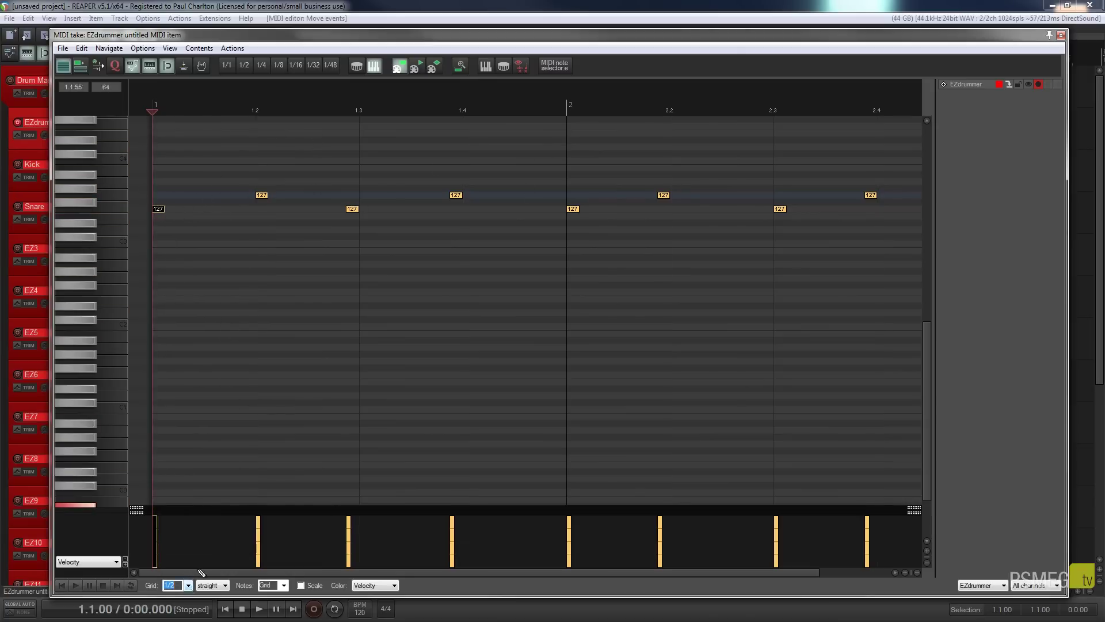
{"action": "left_click", "coordinate": [217, 215]}
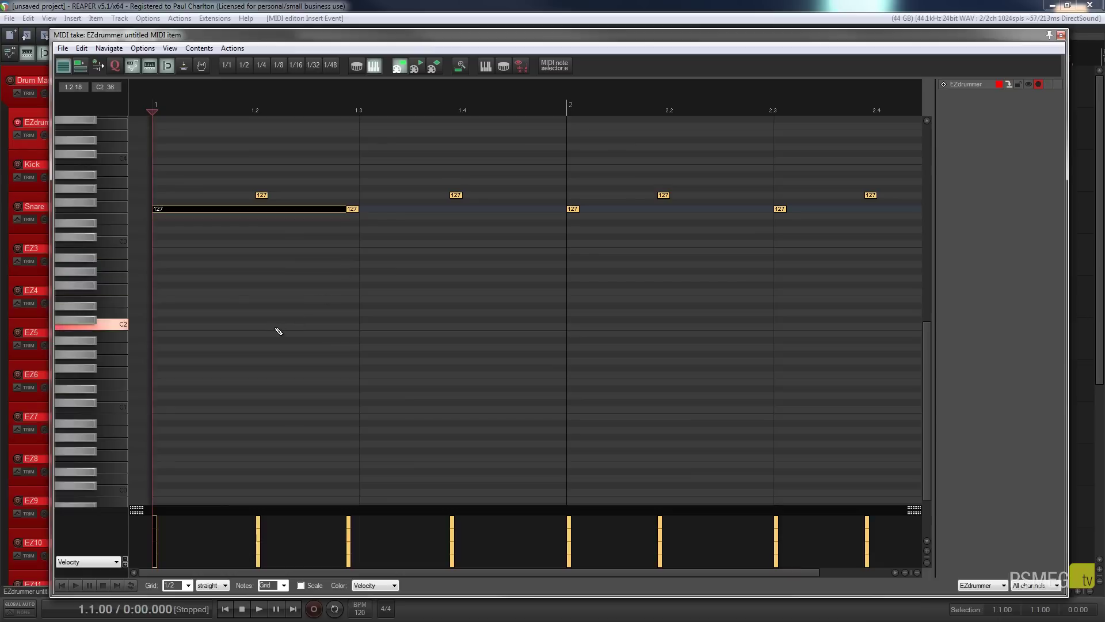
{"action": "left_click", "coordinate": [173, 585]}
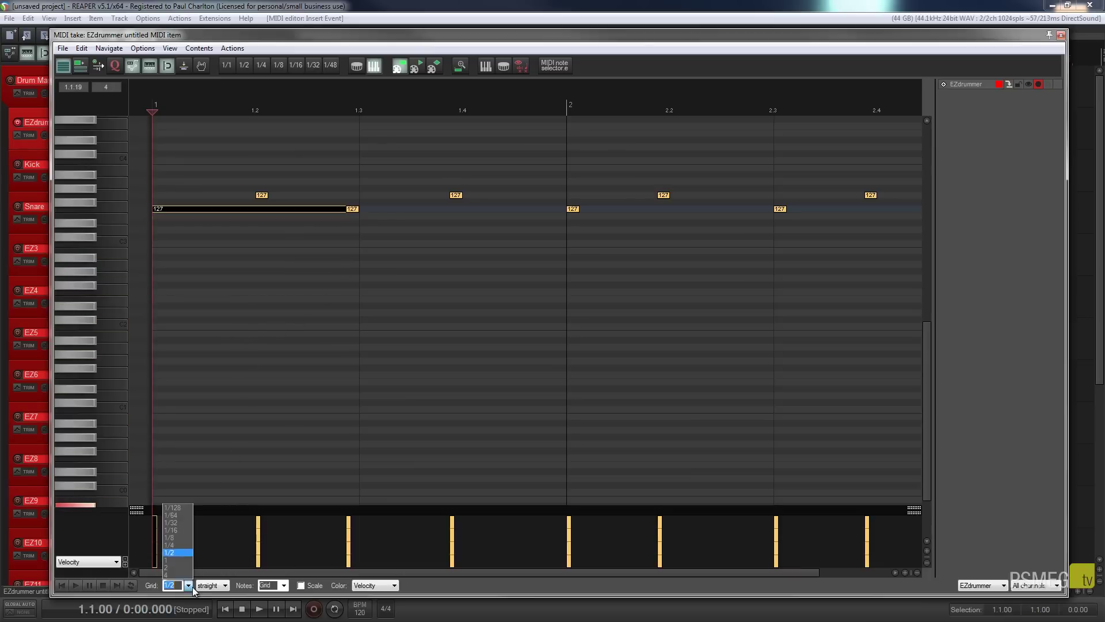
{"action": "left_click", "coordinate": [173, 530]}
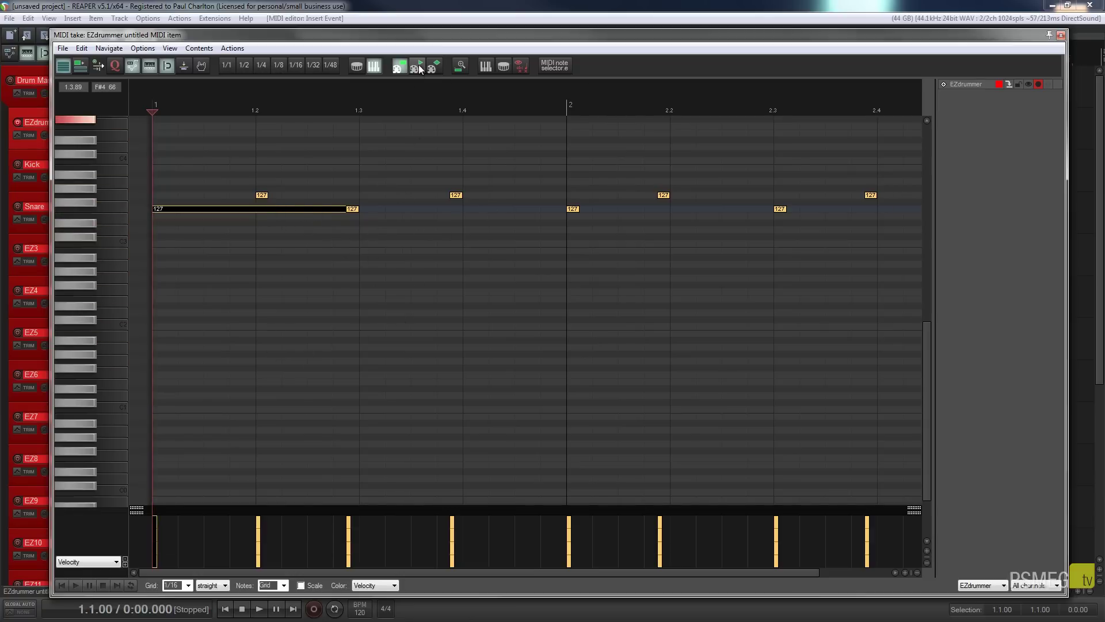
Switch to diamond drum-hit note view and move the early F3 note exactly onto beat 1.3.
{"action": "left_click", "coordinate": [436, 67]}
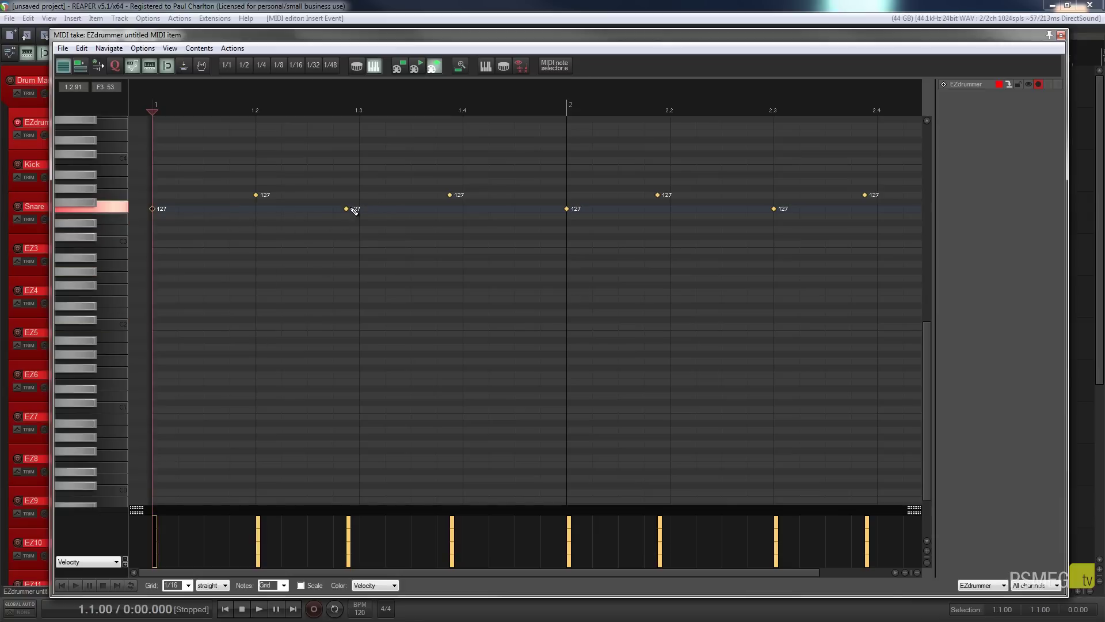
{"action": "left_click_drag", "start_coordinate": [349, 211], "coordinate": [365, 212]}
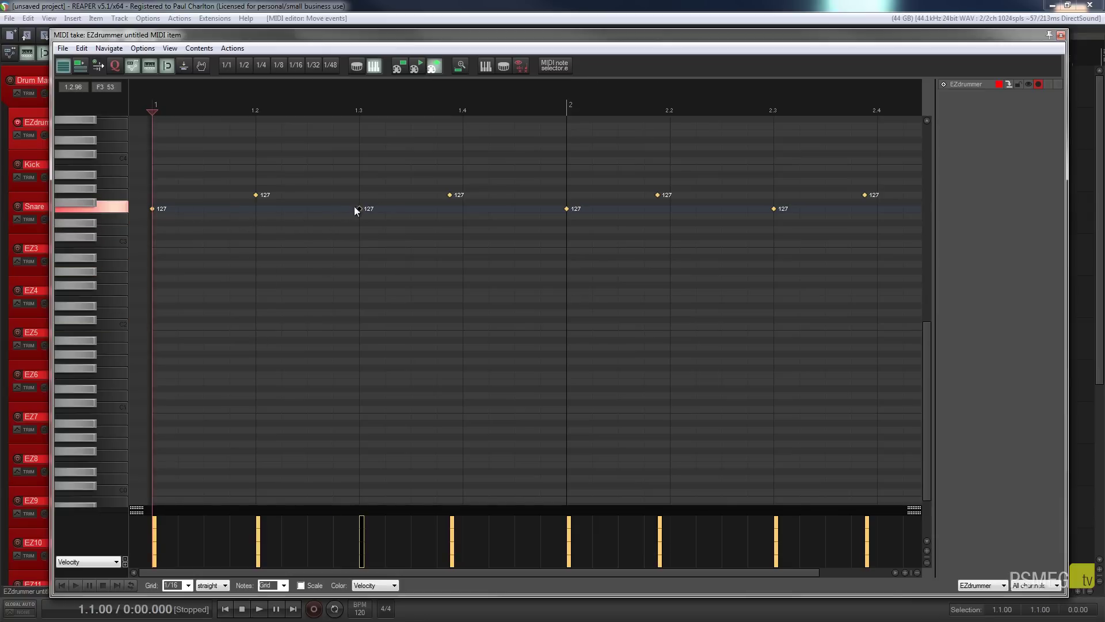
{"action": "mouse_move", "coordinate": [341, 211]}
{"action": "left_mouse_down"}
{"action": "mouse_move", "coordinate": [357, 209]}
{"action": "mouse_move", "coordinate": [281, 209]}
{"action": "mouse_move", "coordinate": [352, 208]}
{"action": "left_mouse_up"}
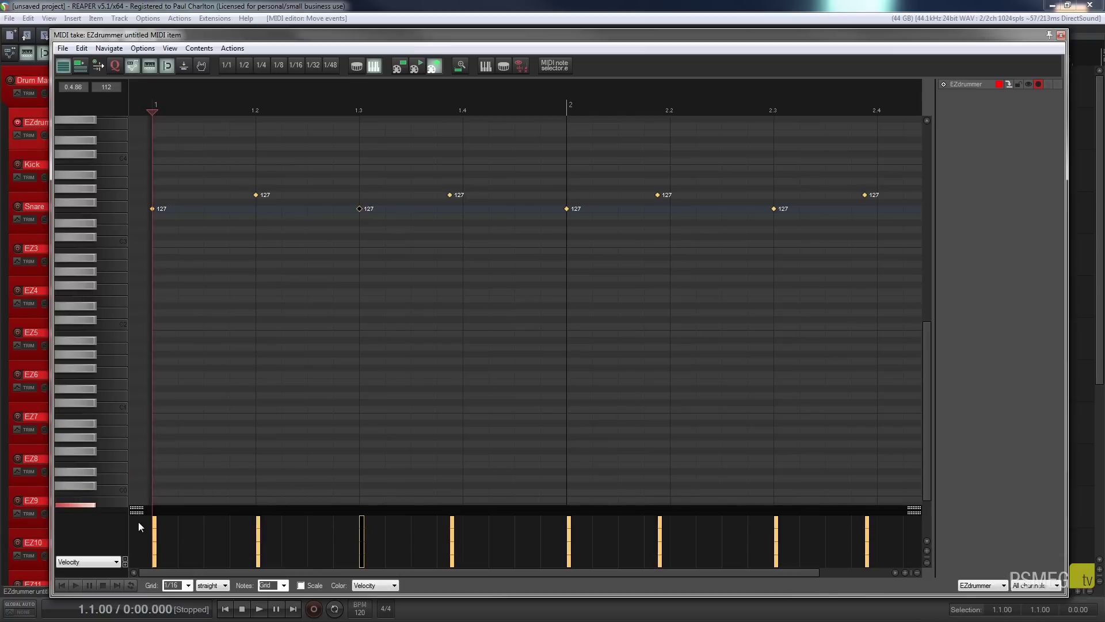
Keep the CC lane on velocity, snap the G3 note onto beat 1.4, and lower its velocity slightly.
{"action": "left_click", "coordinate": [106, 561]}
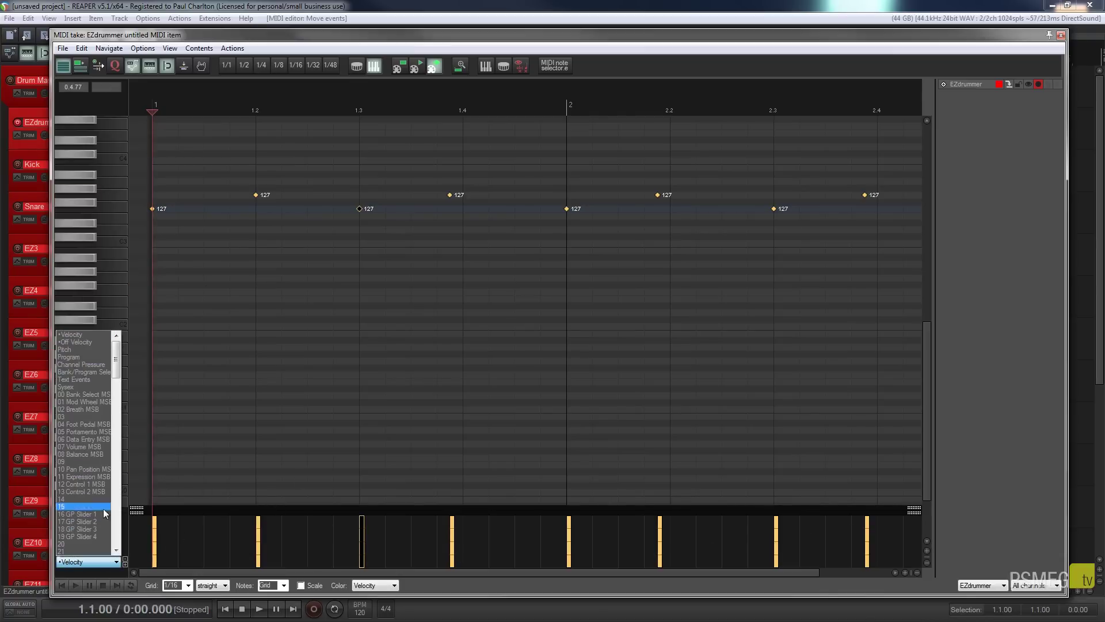
{"action": "left_click", "coordinate": [105, 577]}
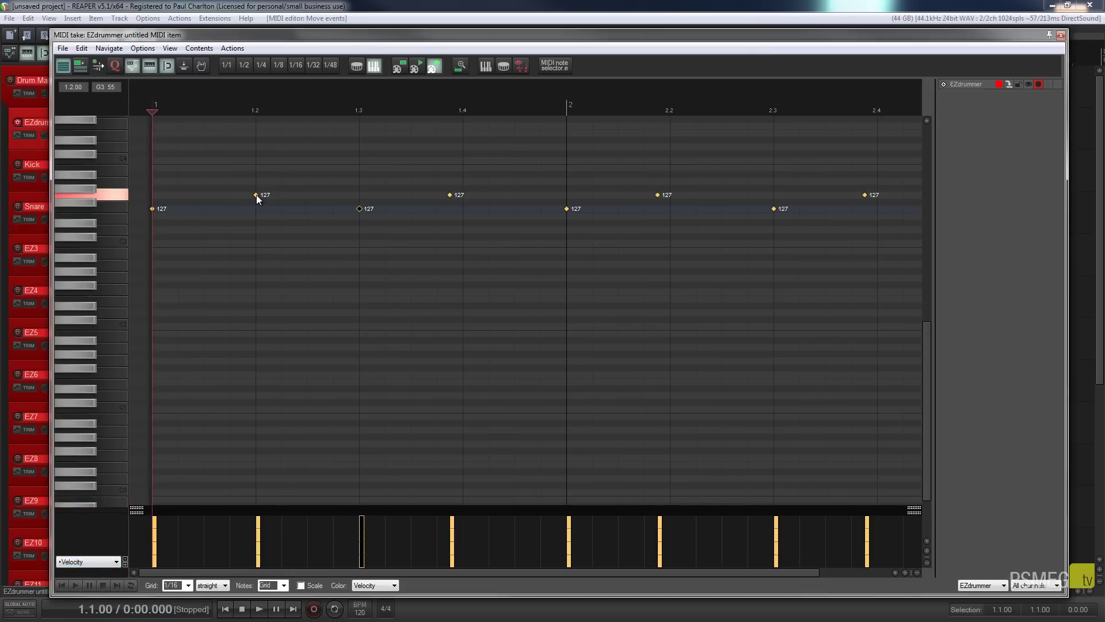
{"action": "left_click_drag", "start_coordinate": [449, 195], "coordinate": [462, 194]}
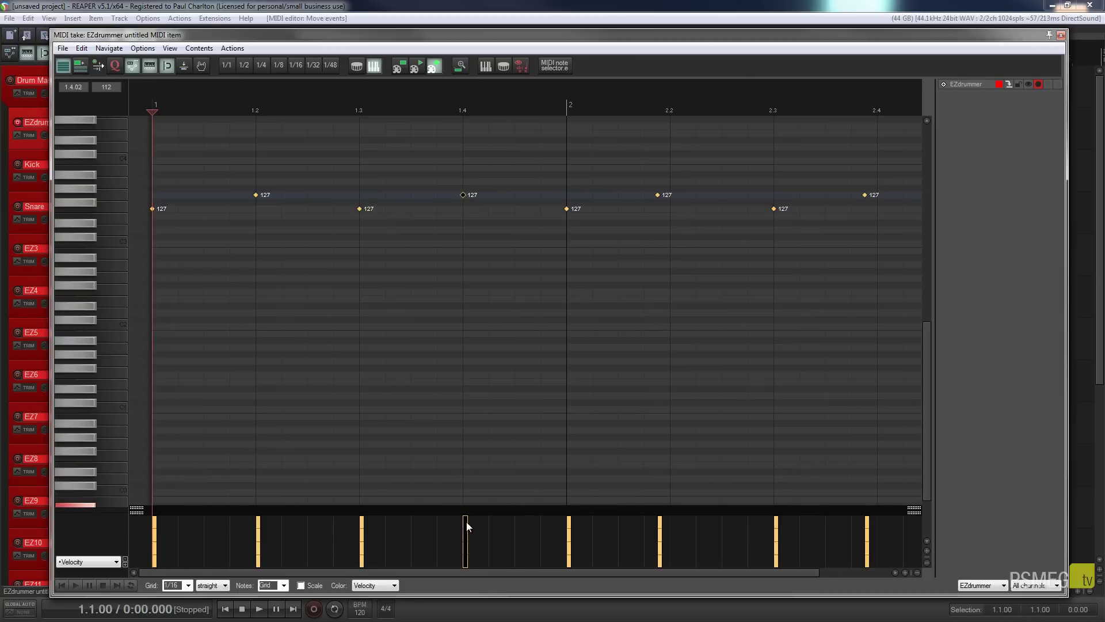
{"action": "left_click_drag", "start_coordinate": [468, 521], "coordinate": [467, 523]}
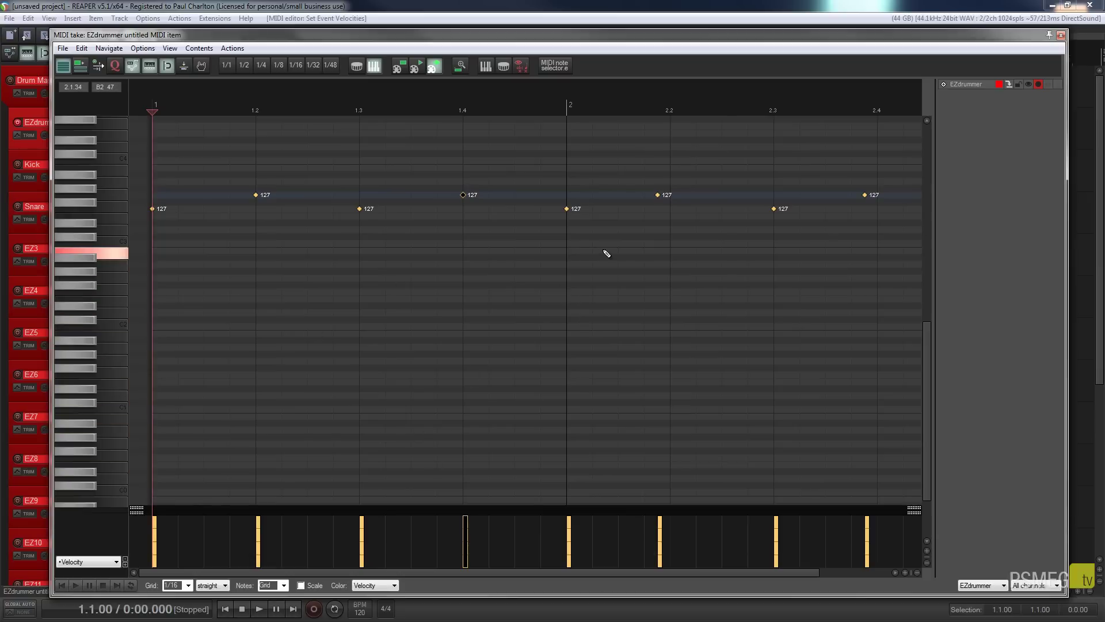
Select the first five notes of the pattern and lower their velocity together.
{"action": "left_click_drag", "start_coordinate": [603, 250], "coordinate": [139, 160]}
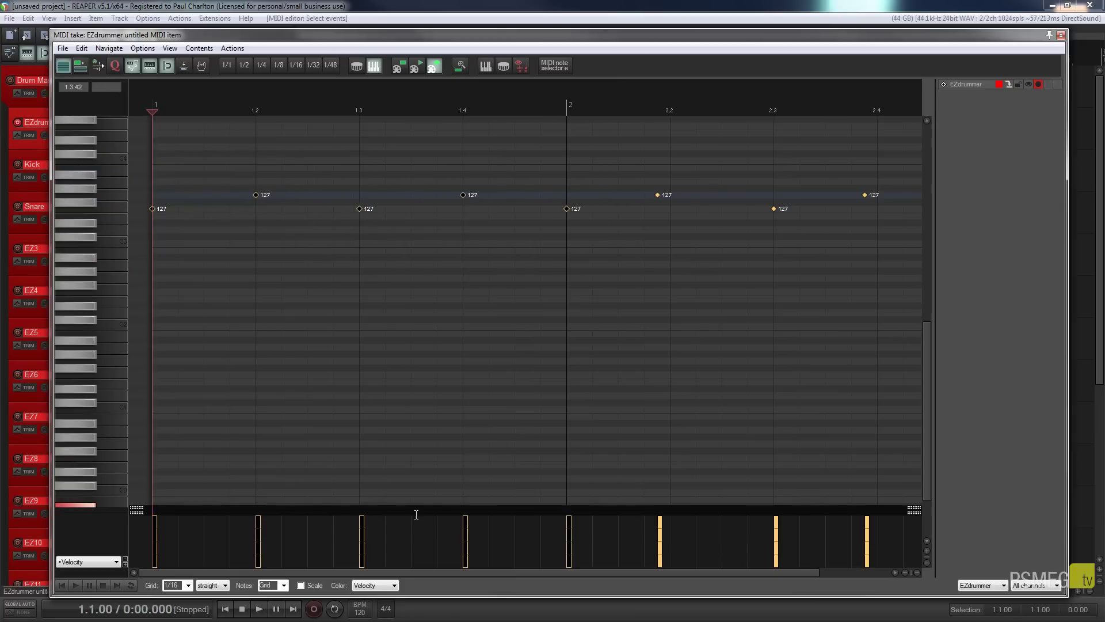
{"action": "mouse_move", "coordinate": [362, 520]}
{"action": "left_mouse_down"}
{"action": "mouse_move", "coordinate": [362, 542]}
{"action": "mouse_move", "coordinate": [365, 513]}
{"action": "left_mouse_up"}
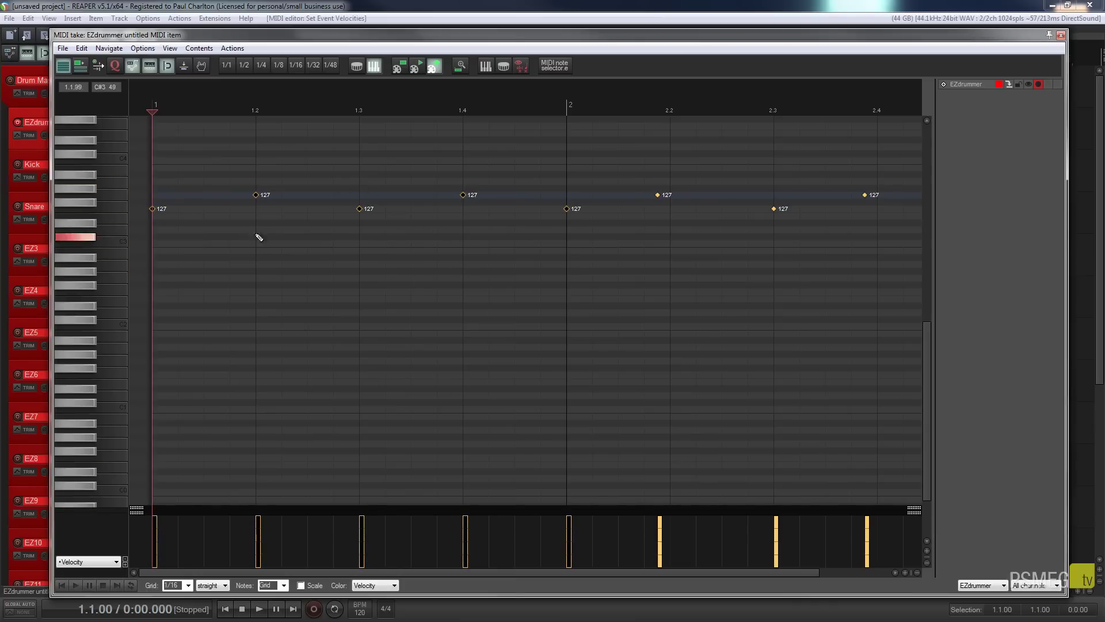
{"action": "left_click_drag", "start_coordinate": [627, 35], "coordinate": [608, 29]}
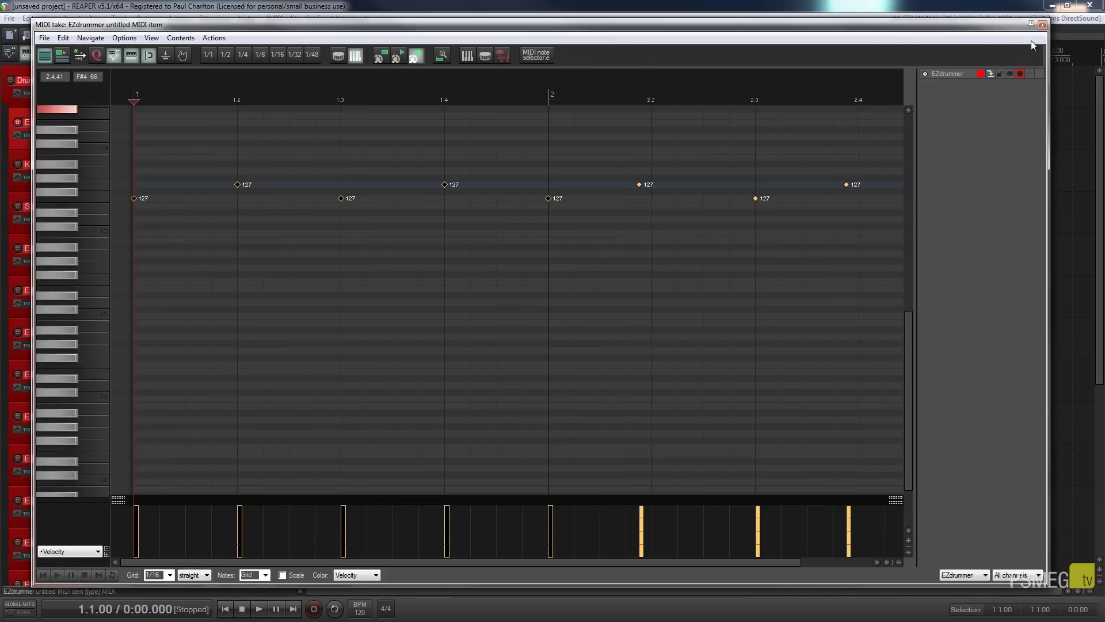
Close the MIDI editor to return to the arrange view with the two-bar EZdrummer item.
{"action": "left_click", "coordinate": [1042, 25]}
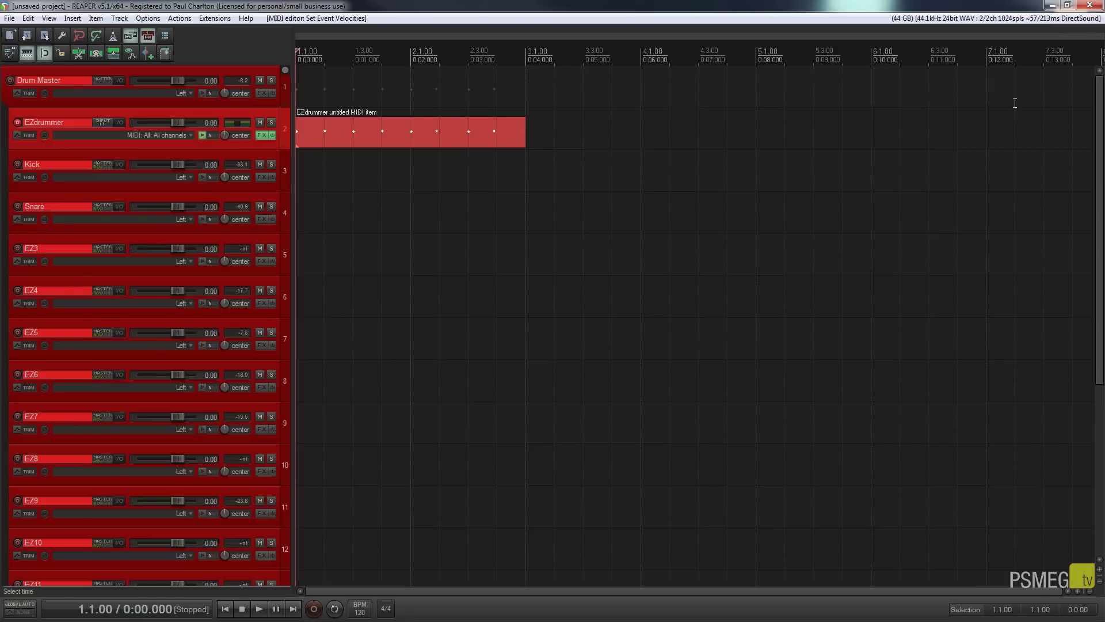